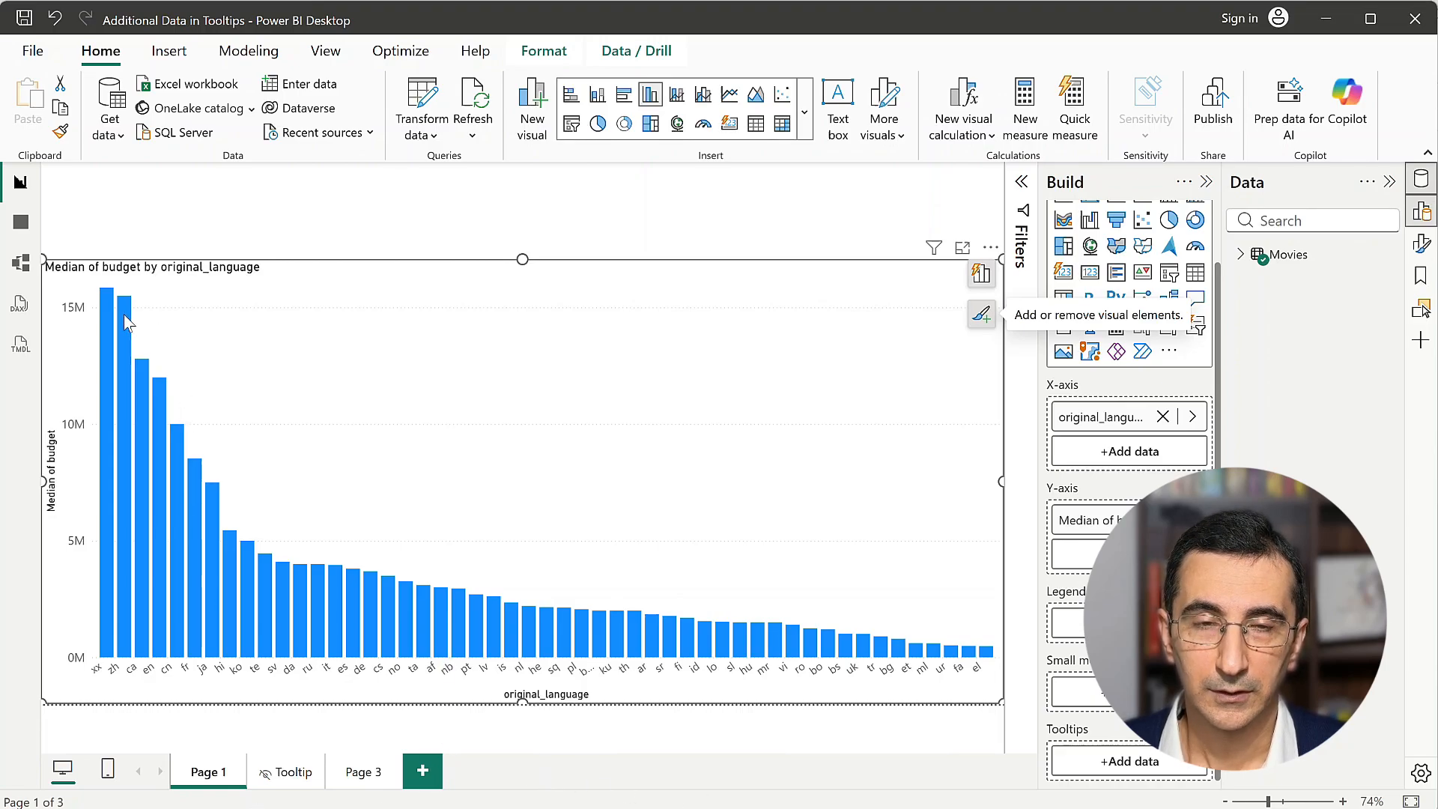
Examine the default tooltip shown for the columns of the median budget by original language chart
mouse_move(127, 323)
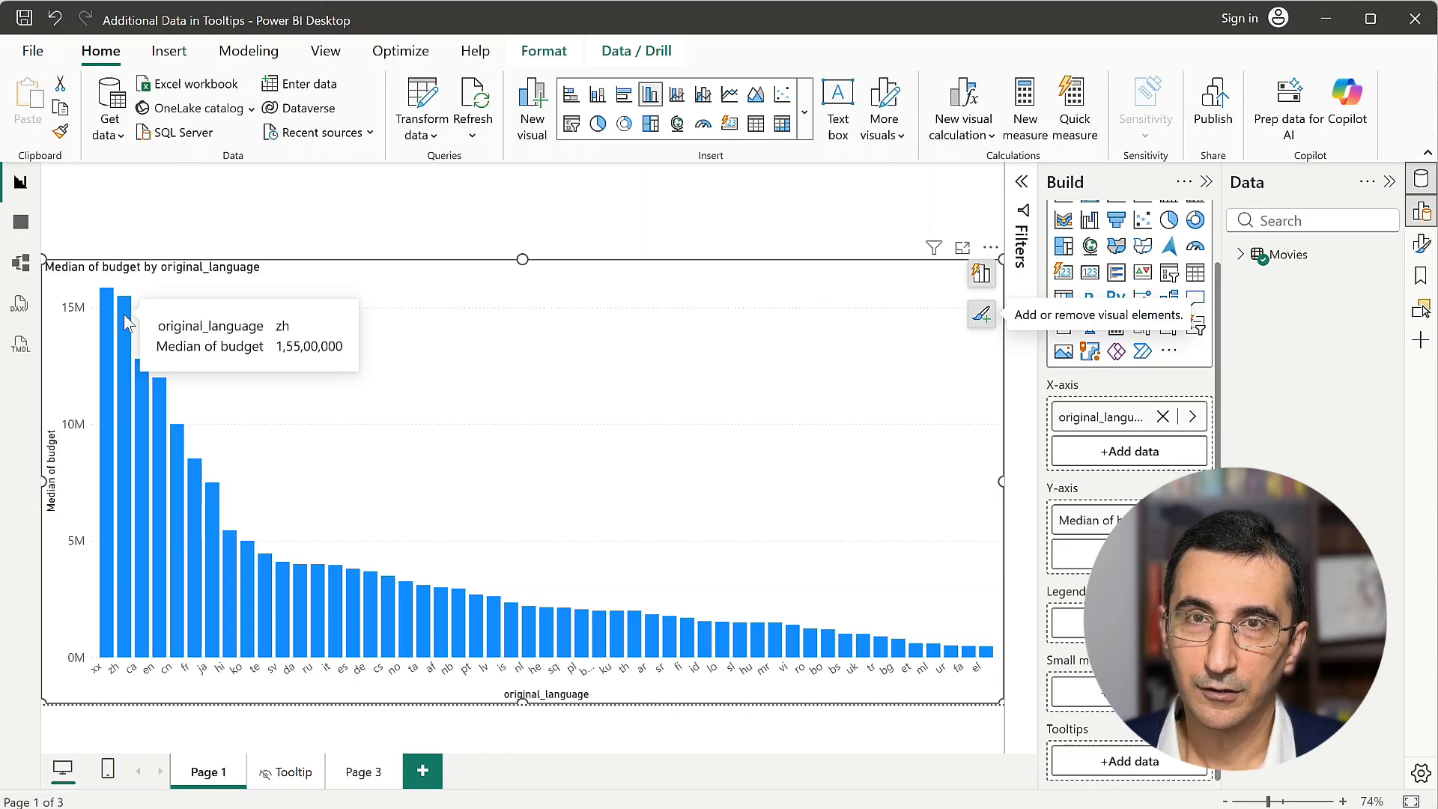
click(305, 235)
mouse_move(163, 388)
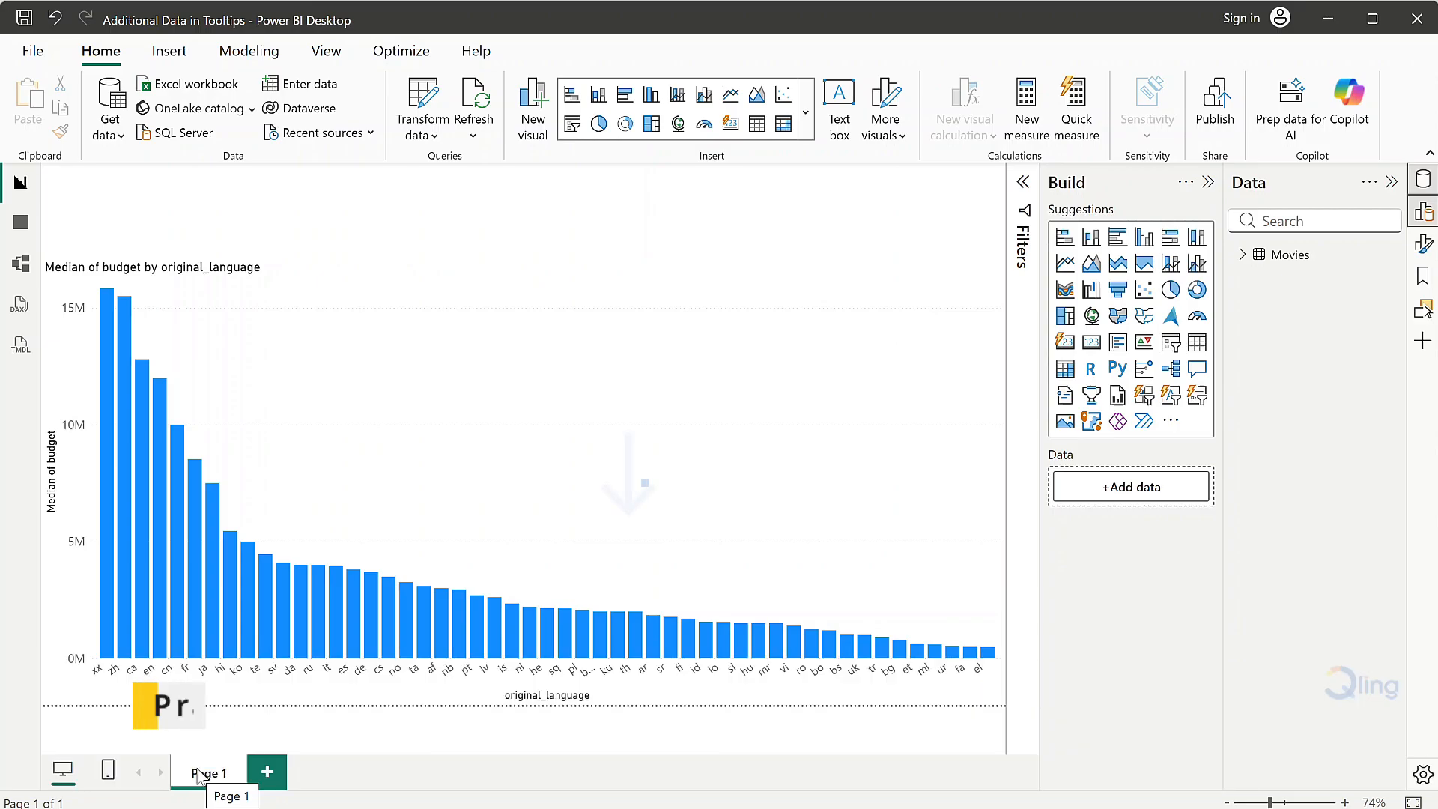
Add the popularity field to the column chart's tooltips, summarize it as Average, and check a column's tooltip
click(420, 420)
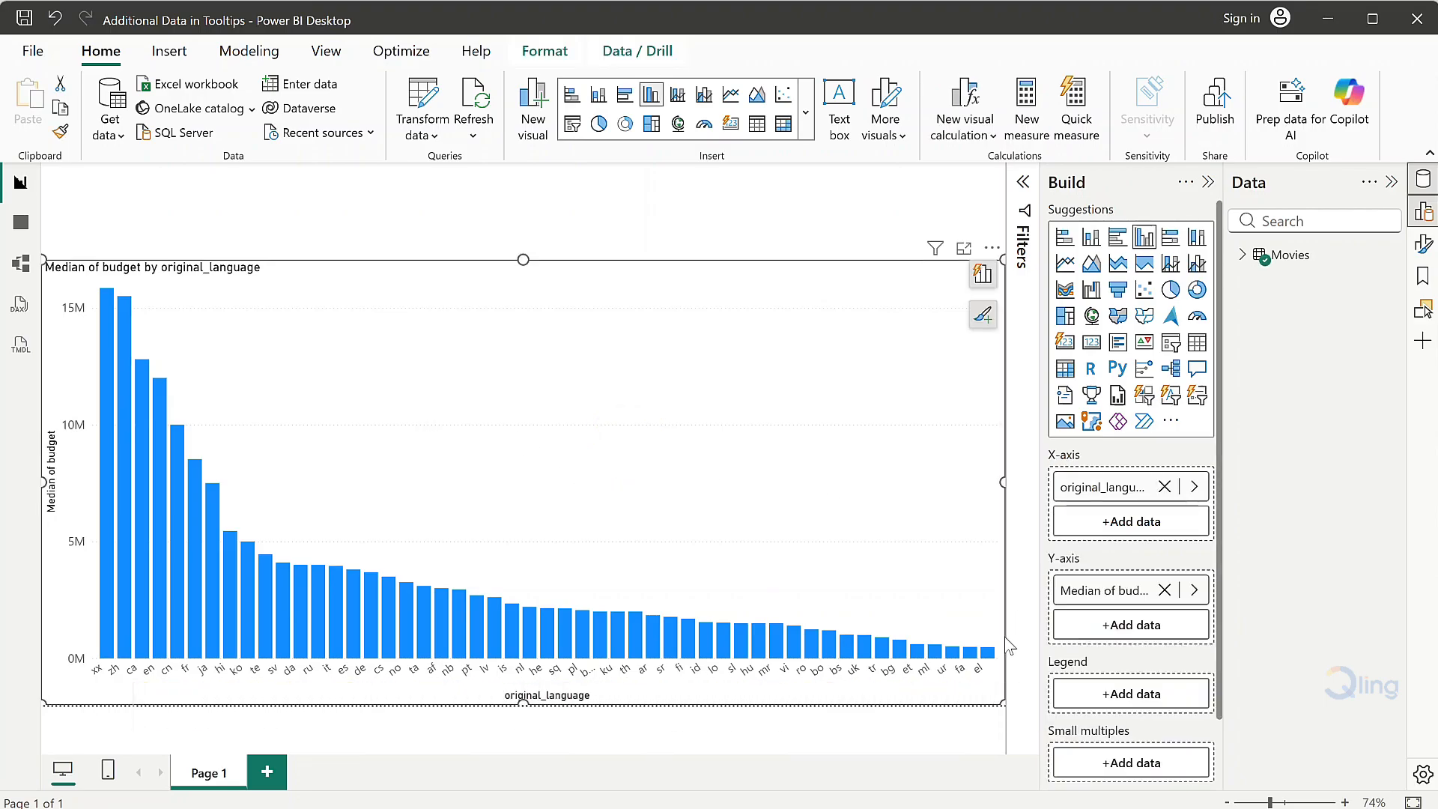
scroll(1098, 675, down, 2)
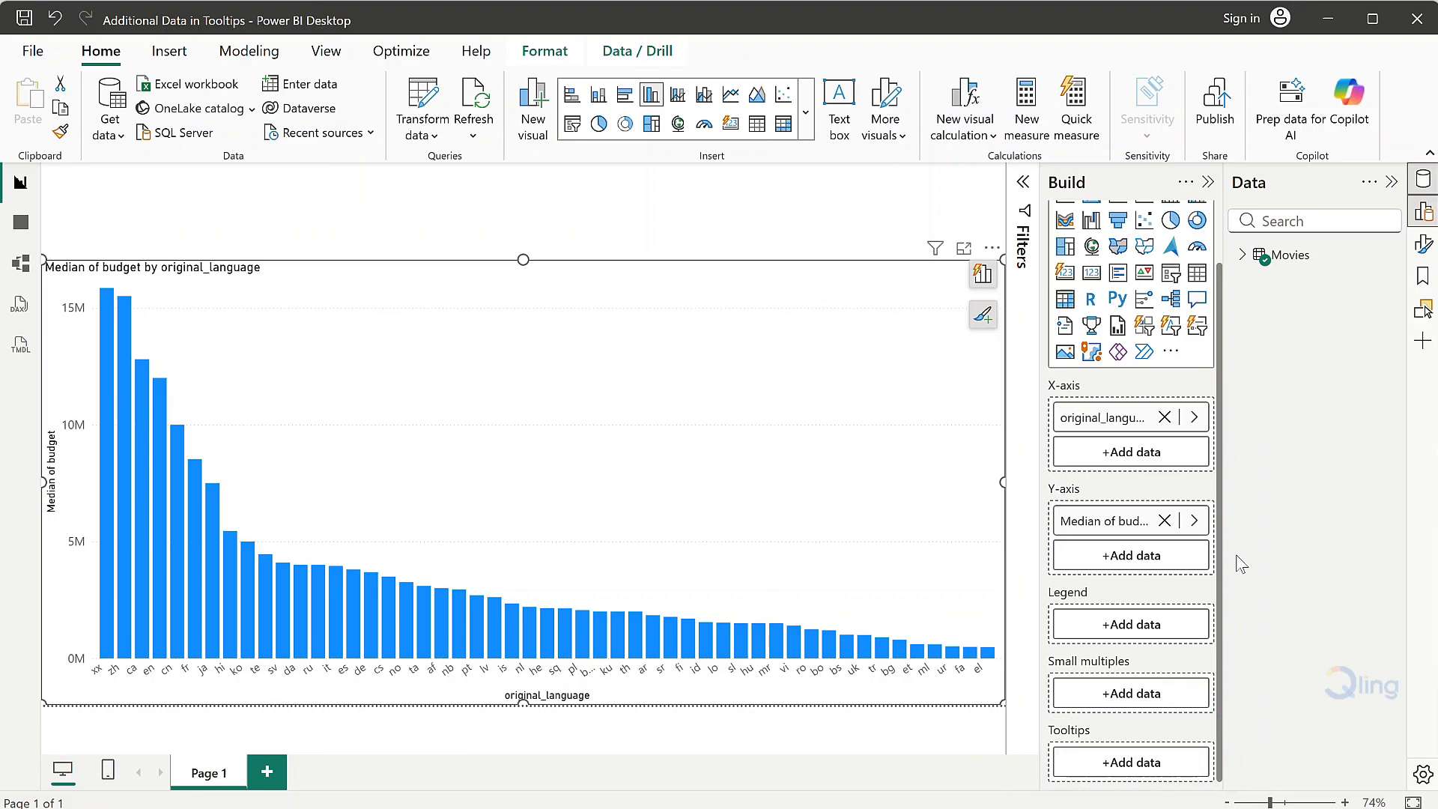
click(1243, 255)
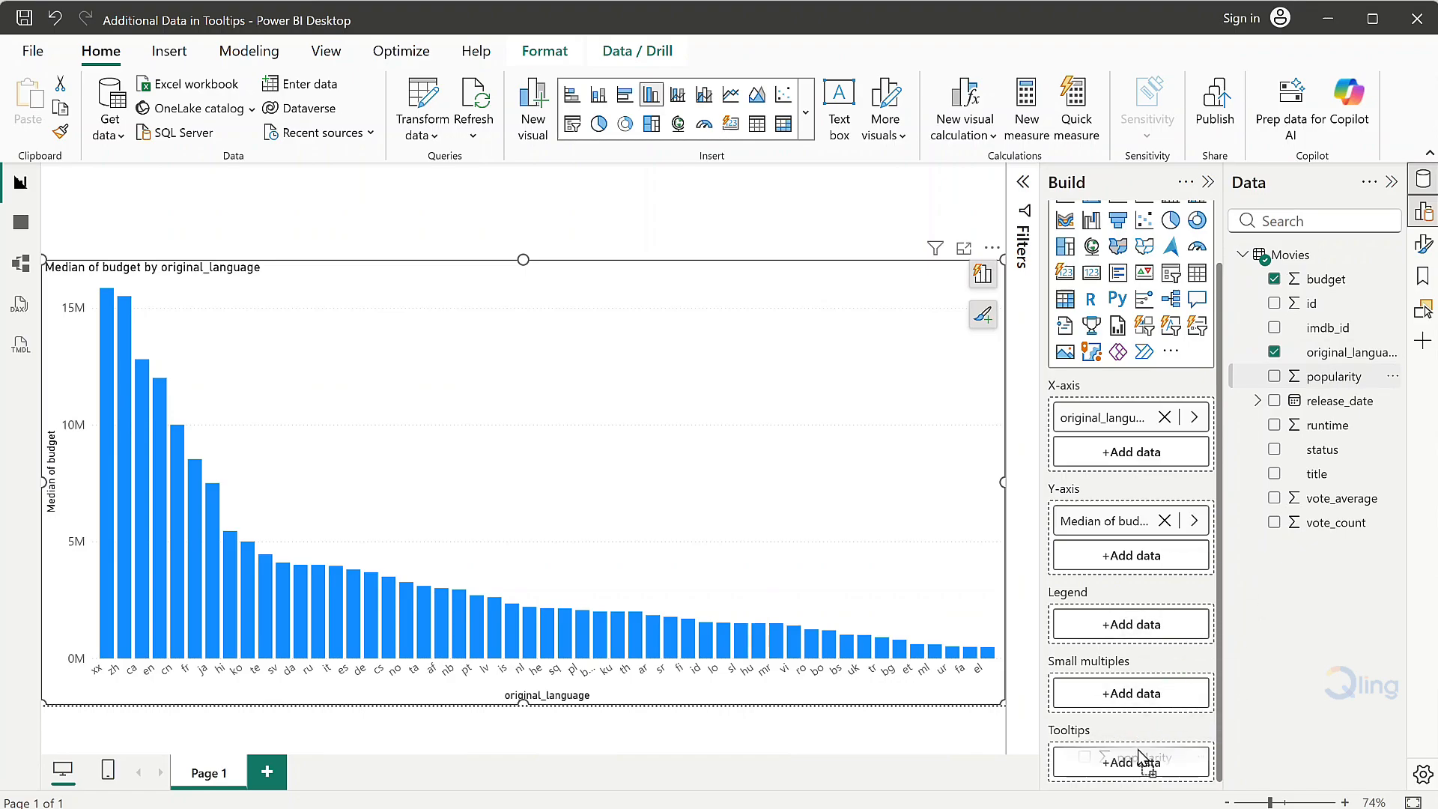
drag(1139, 761, 1139, 762)
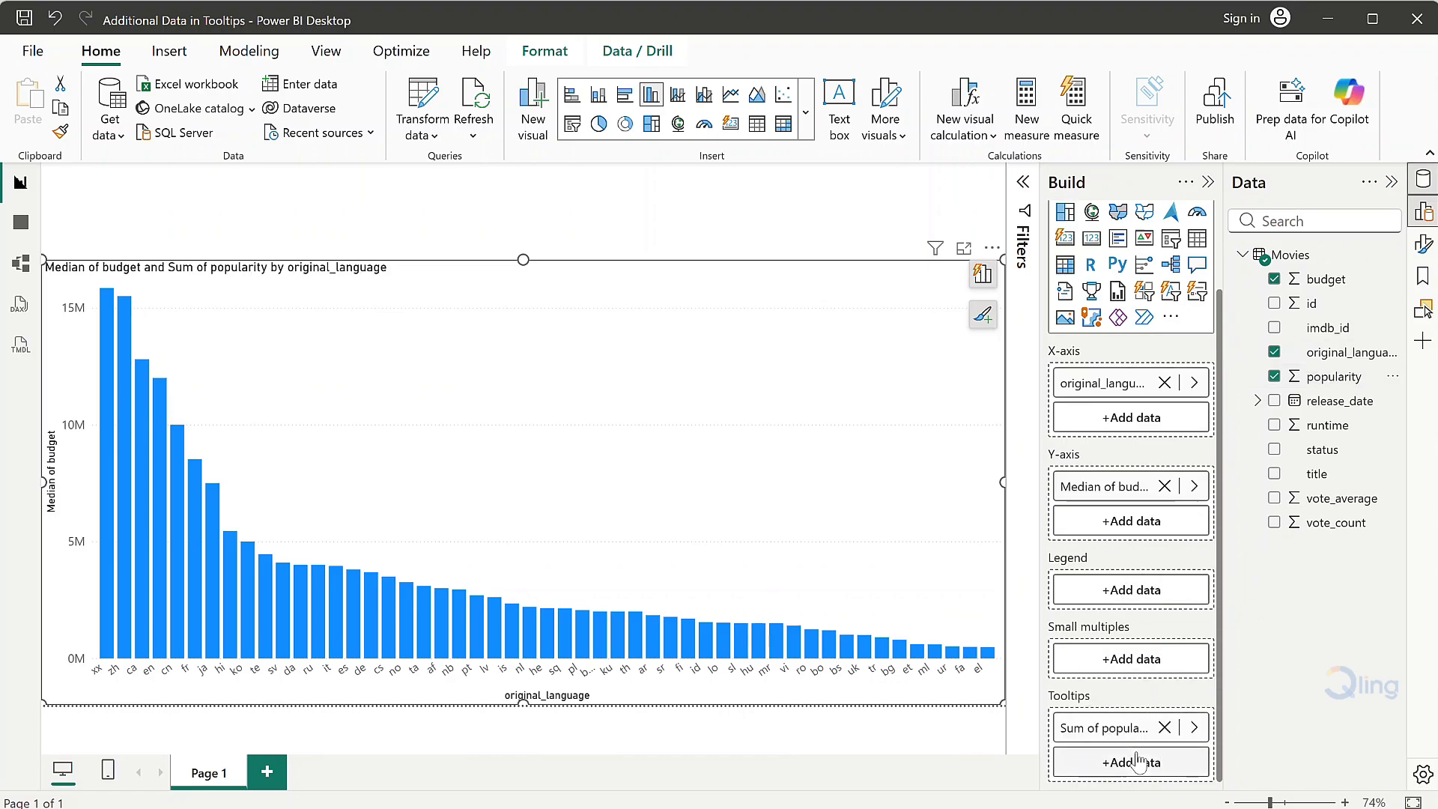
click(1194, 727)
click(1297, 780)
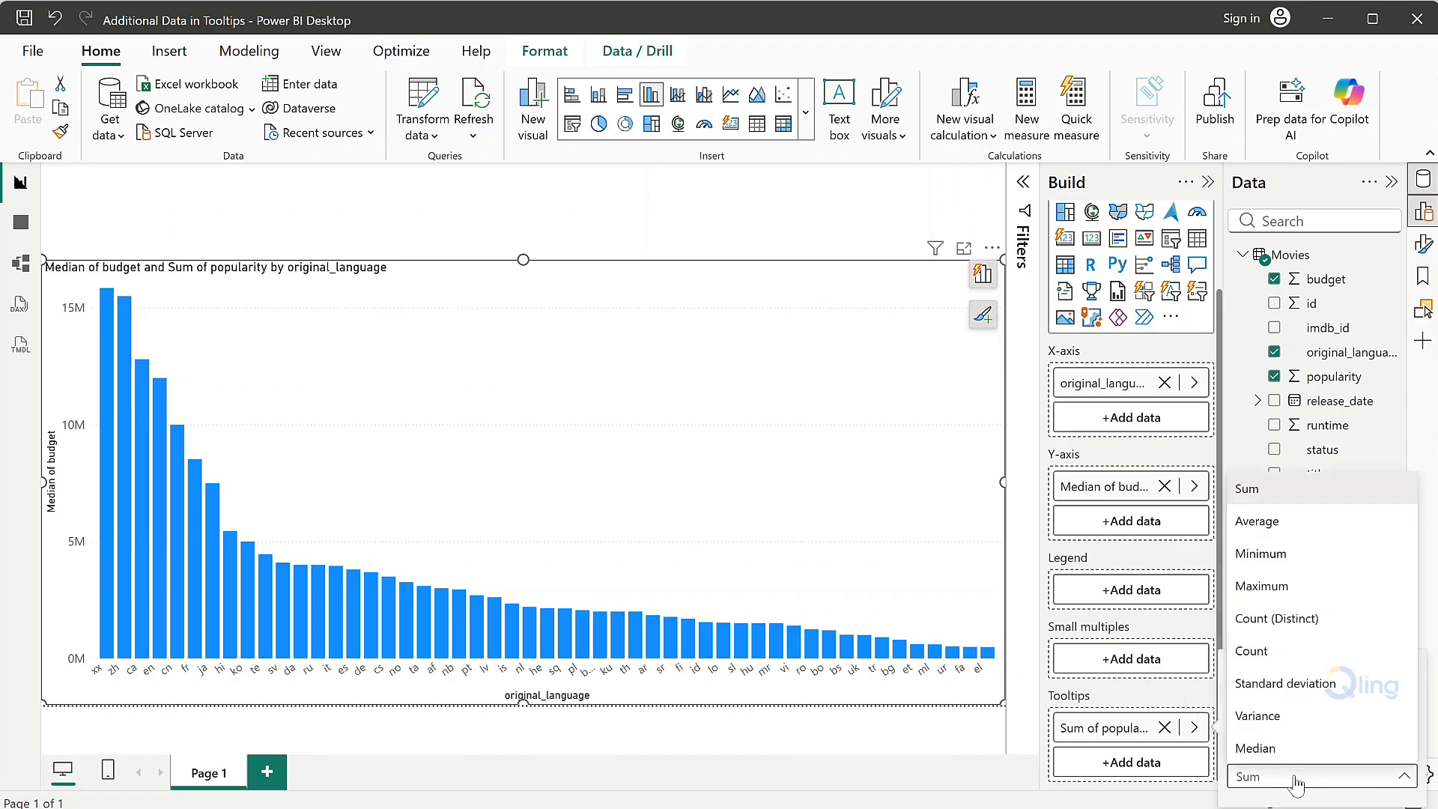
click(1278, 525)
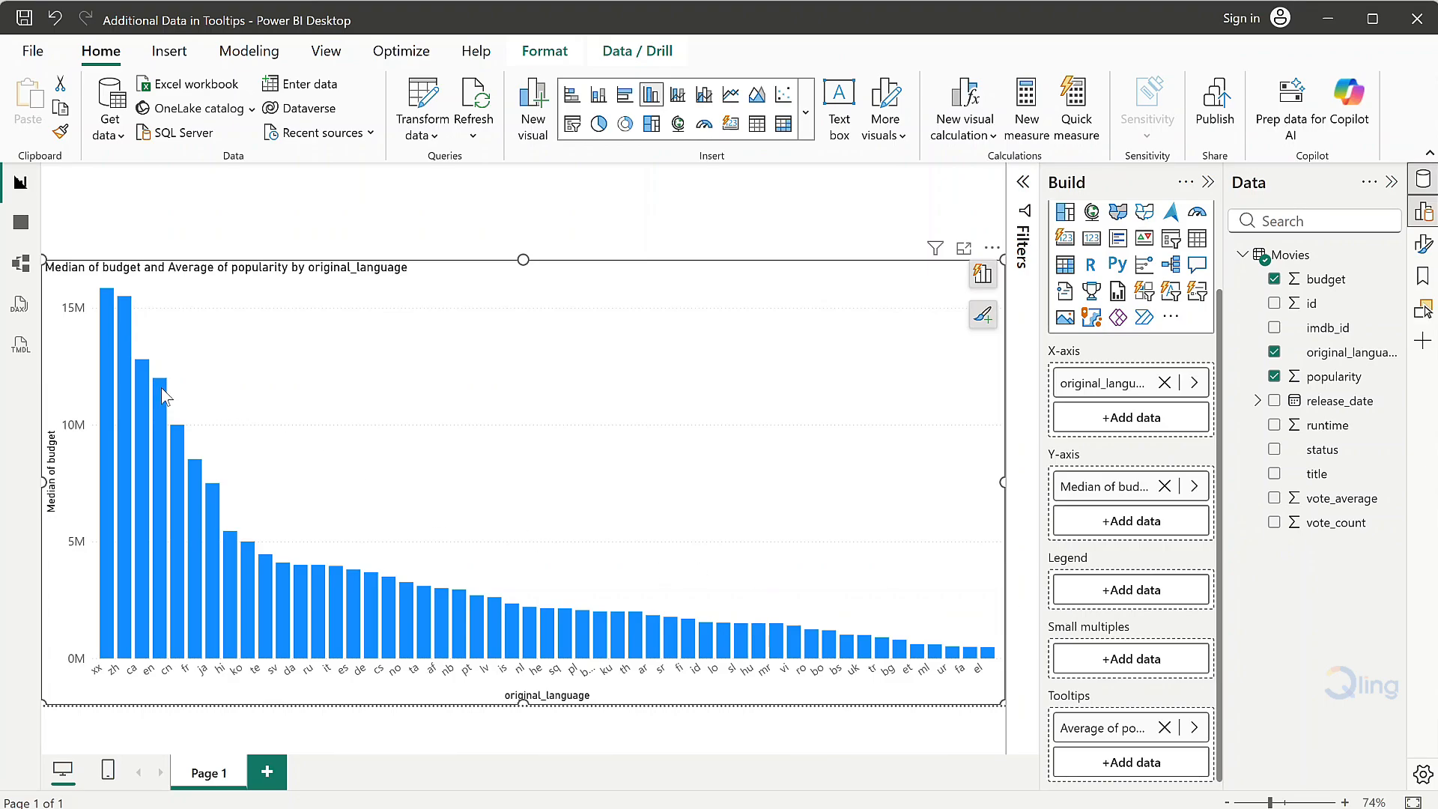
mouse_move(162, 389)
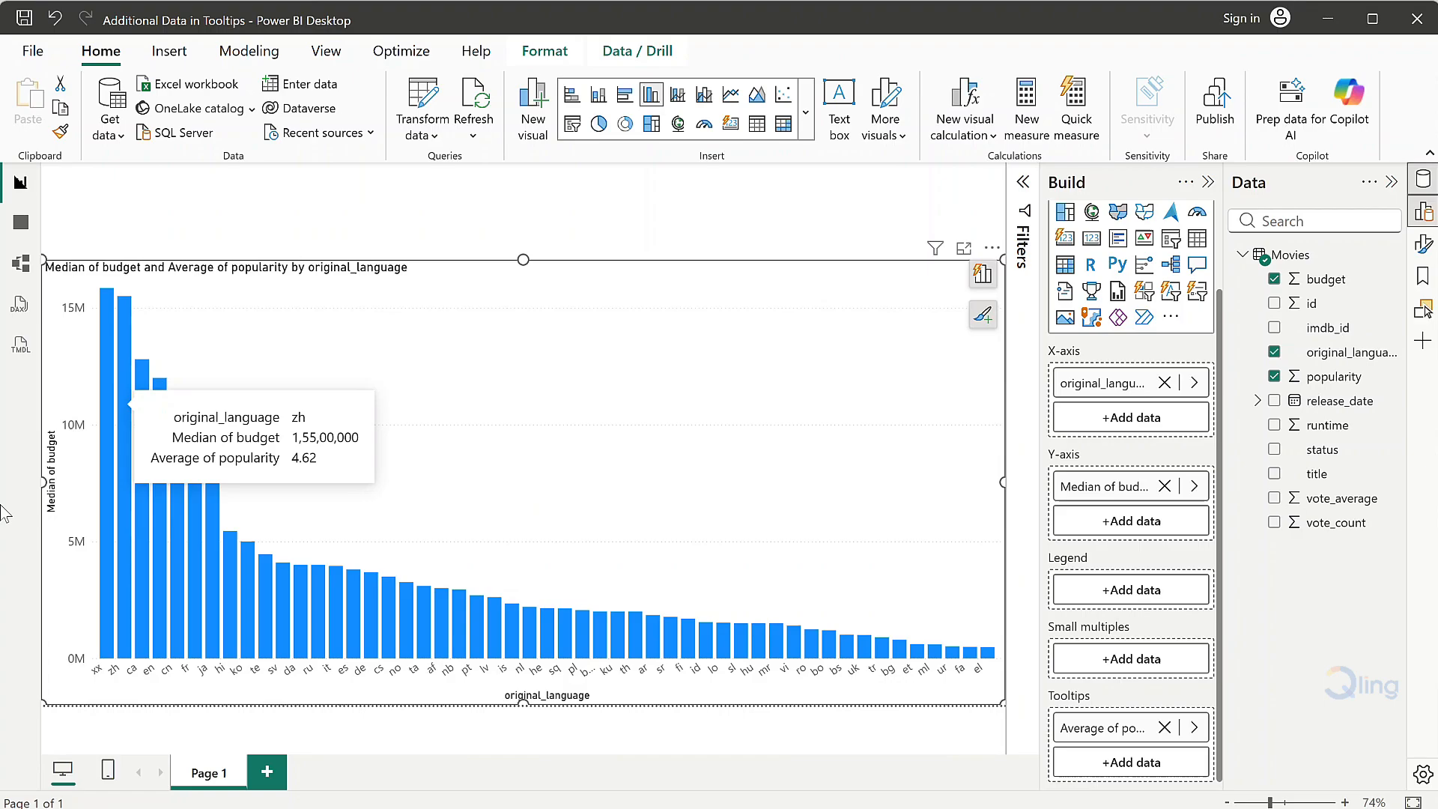
Add a new report page and set its canvas type to Tooltip
click(267, 771)
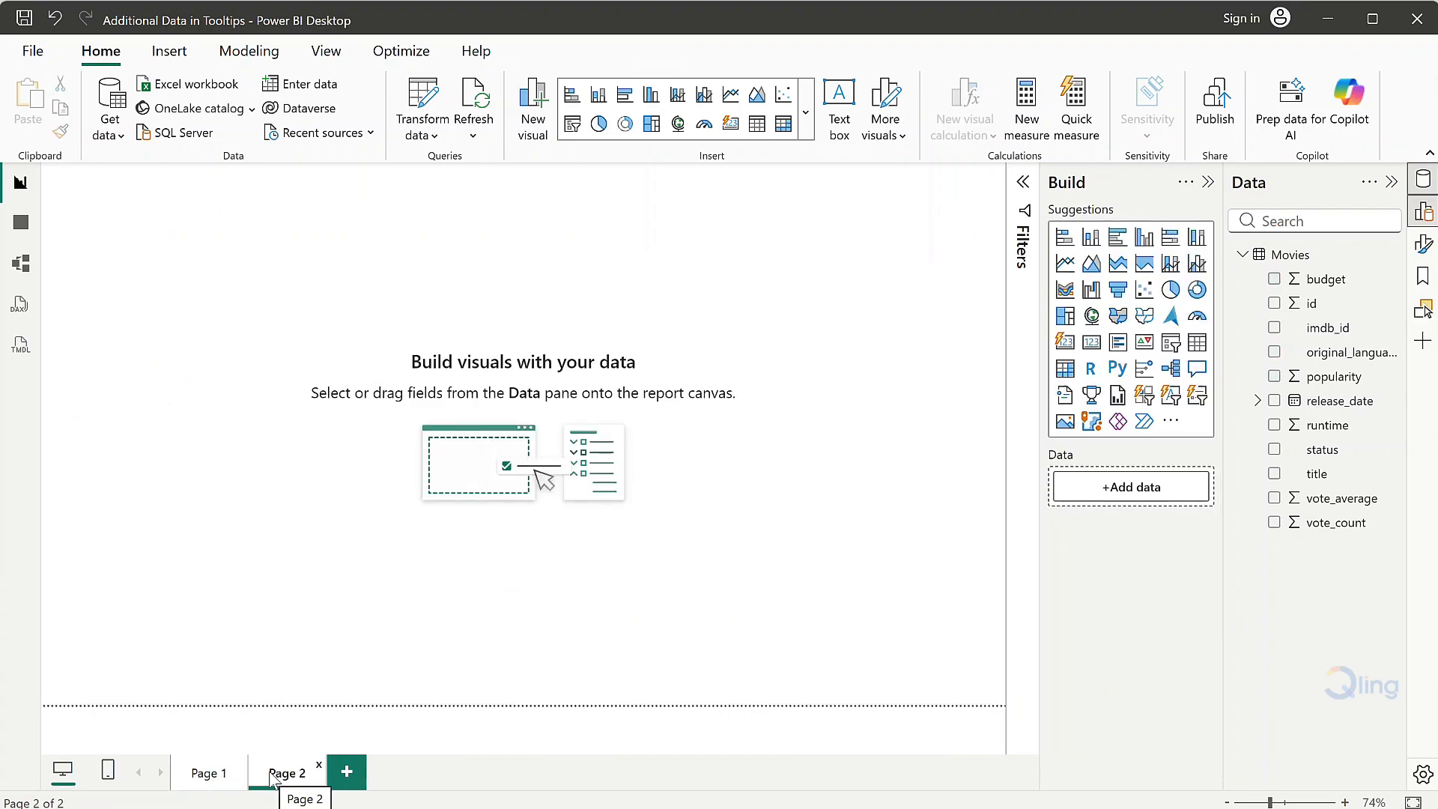
right_click(709, 308)
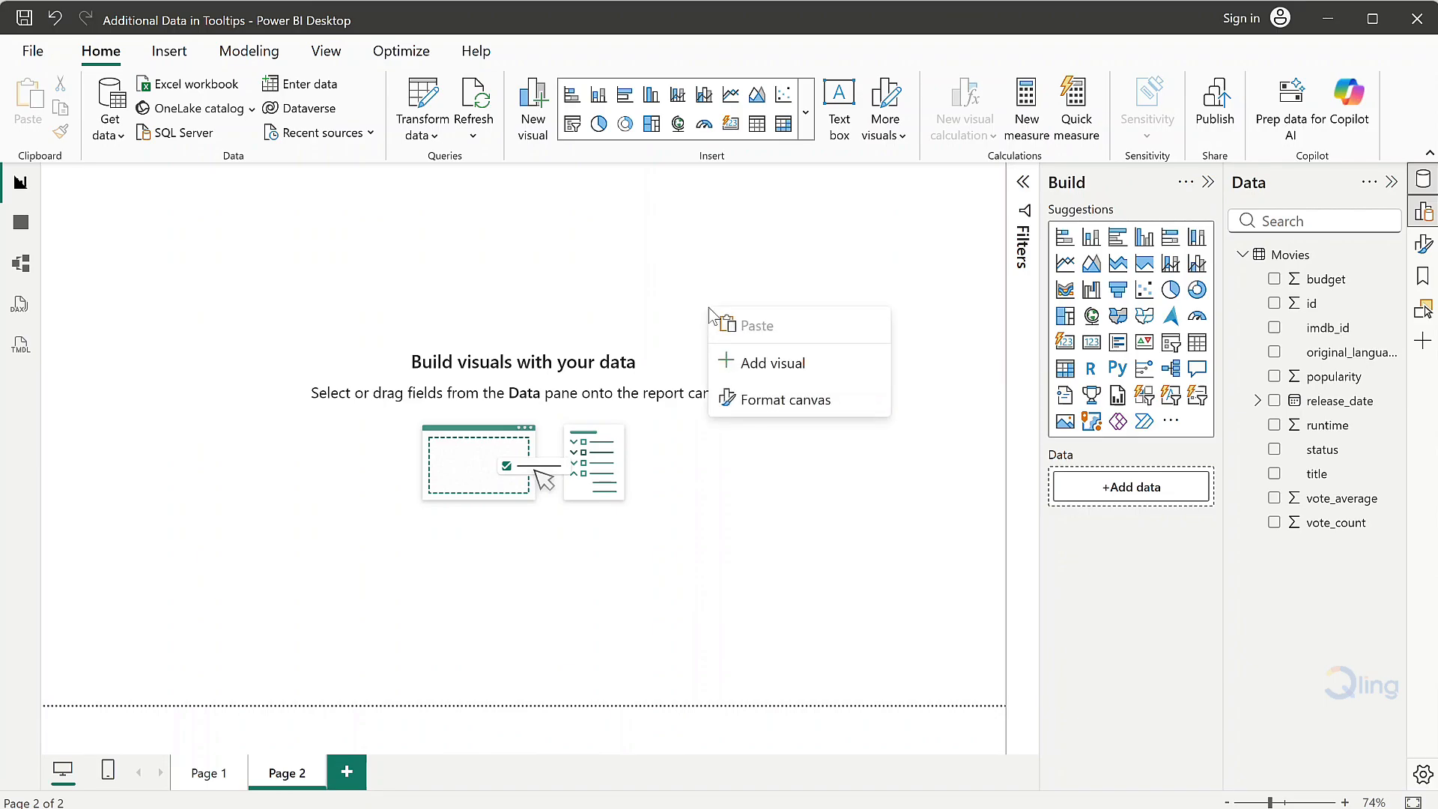
click(772, 396)
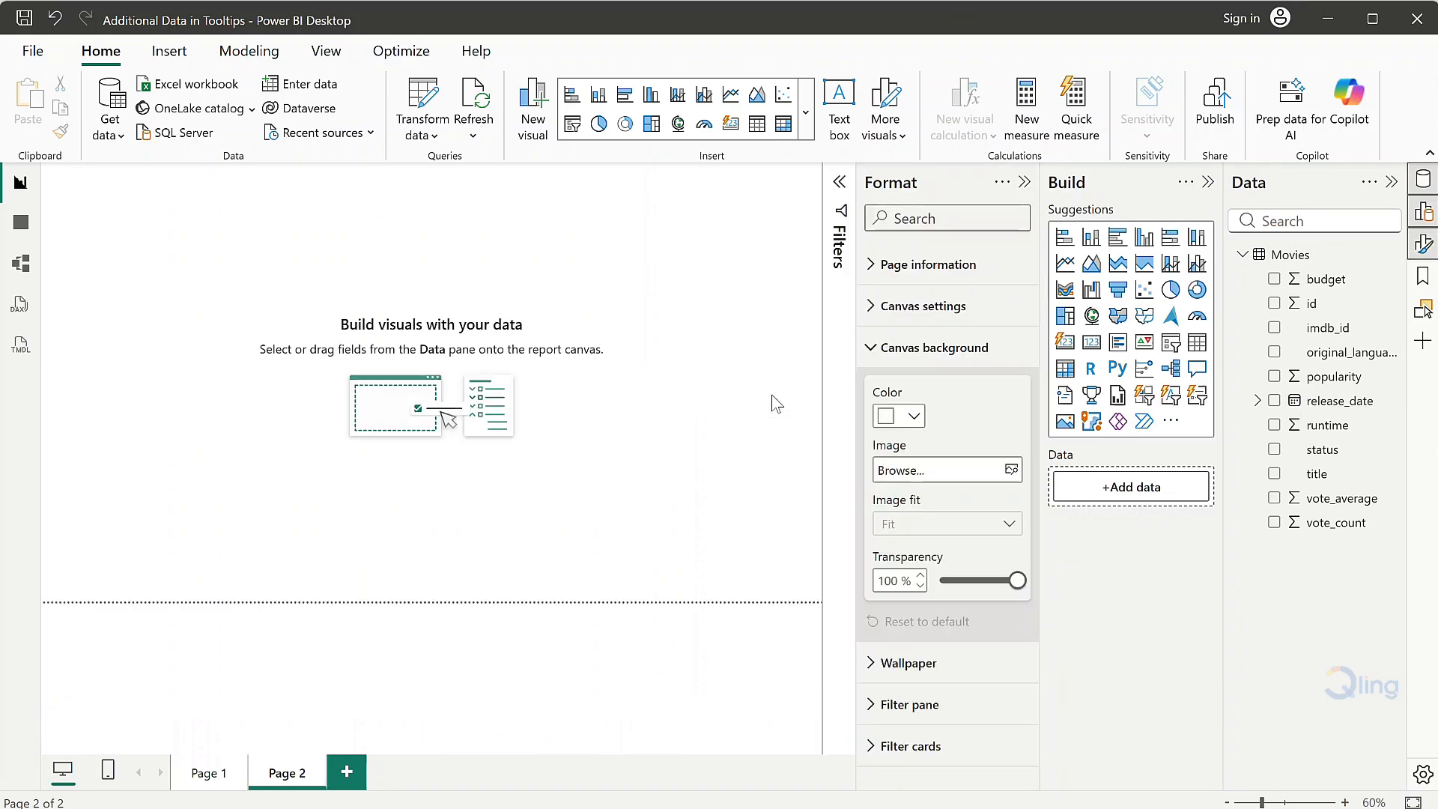
click(877, 307)
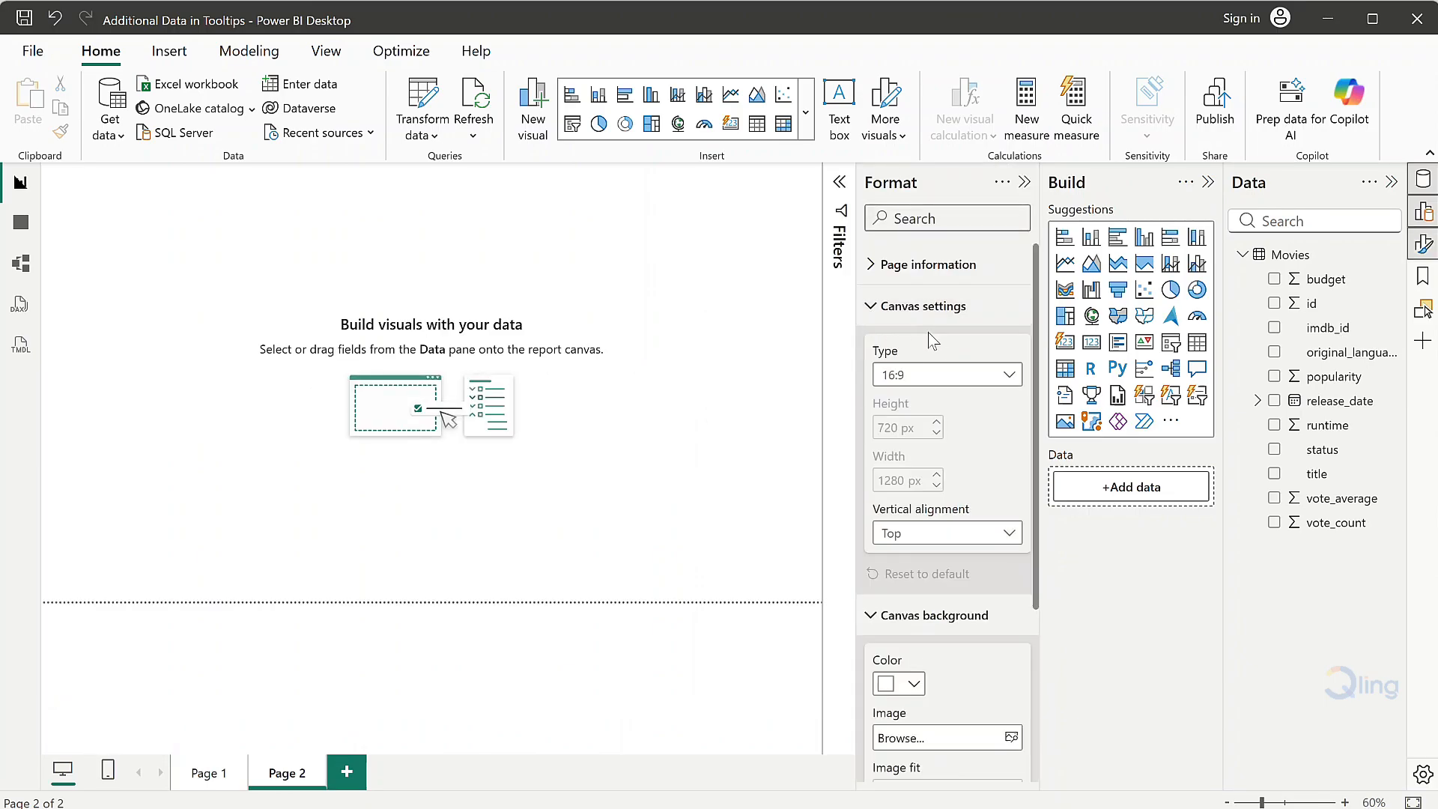
click(954, 382)
click(929, 478)
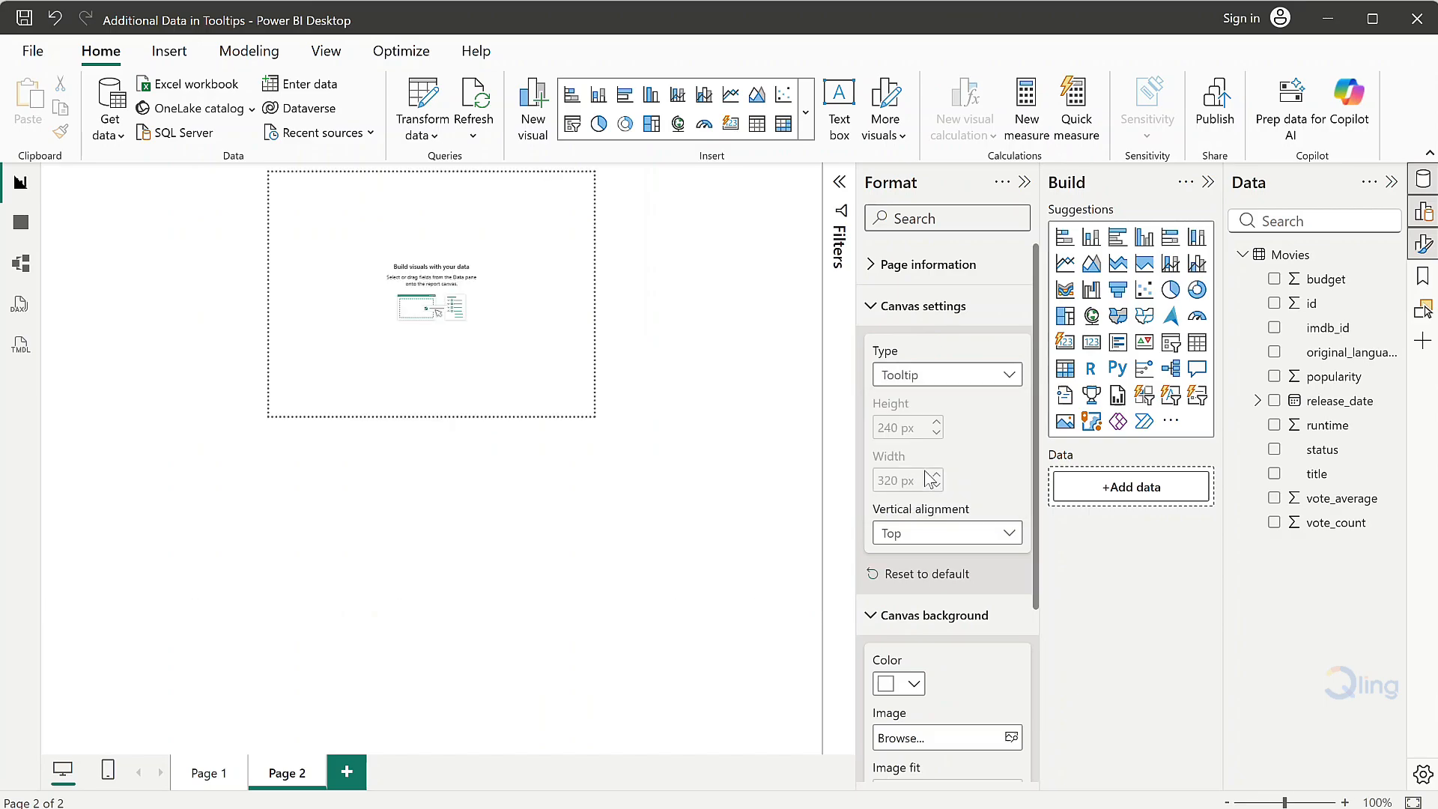
Insert a card visual on the tooltip page showing runtime summarized as Average
click(1347, 803)
click(1346, 802)
click(1346, 802)
click(1346, 802)
click(1347, 803)
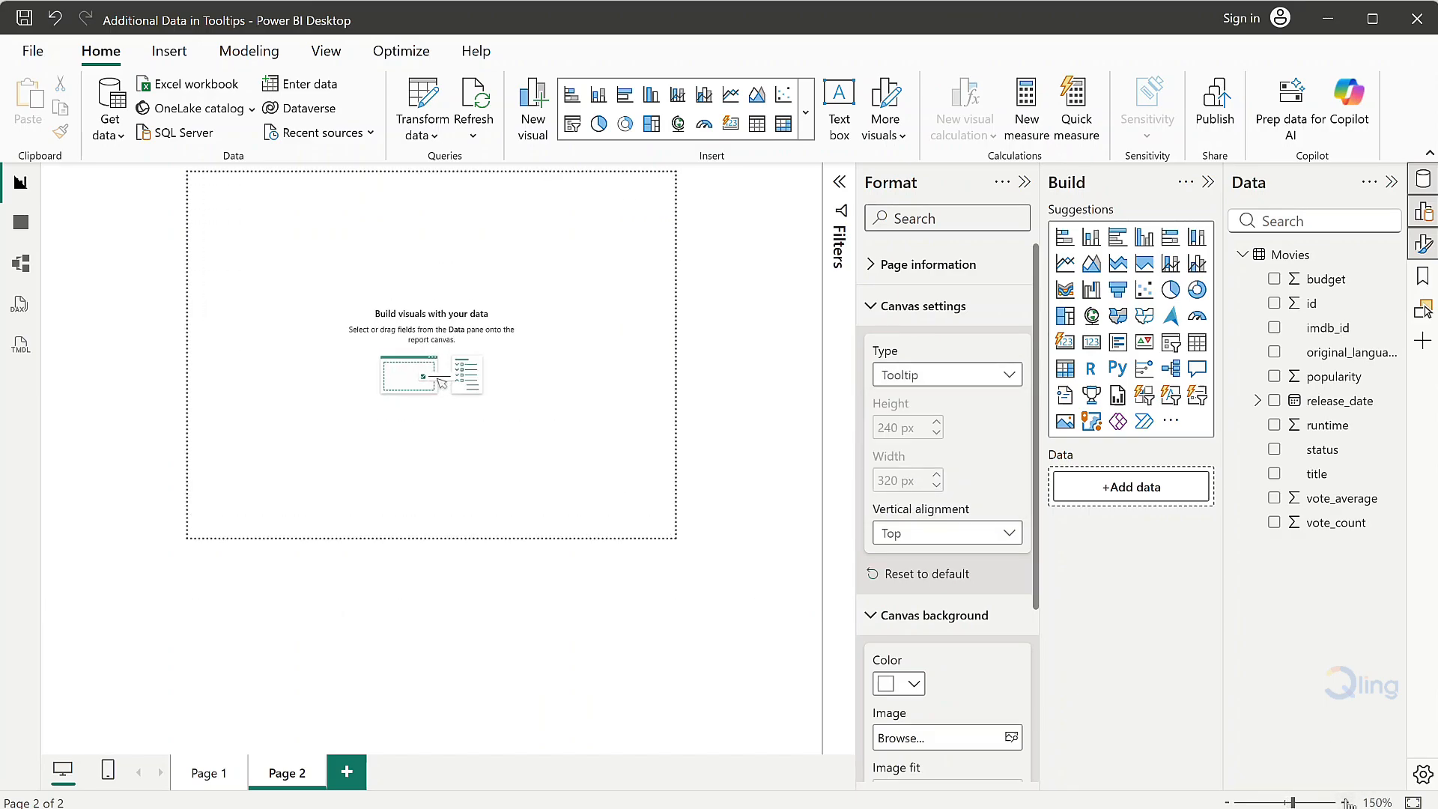
click(1347, 802)
click(1347, 803)
click(1346, 802)
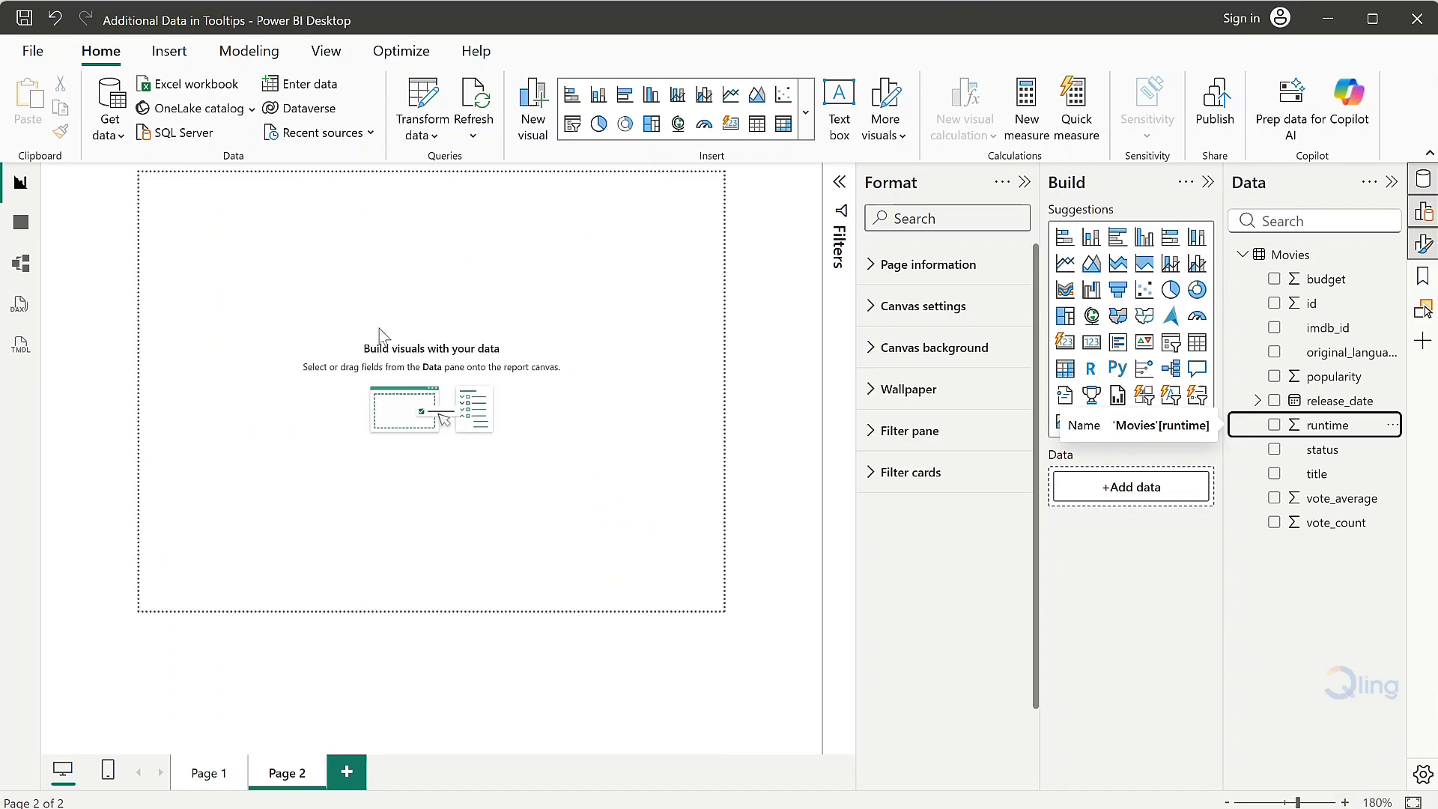
click(1091, 343)
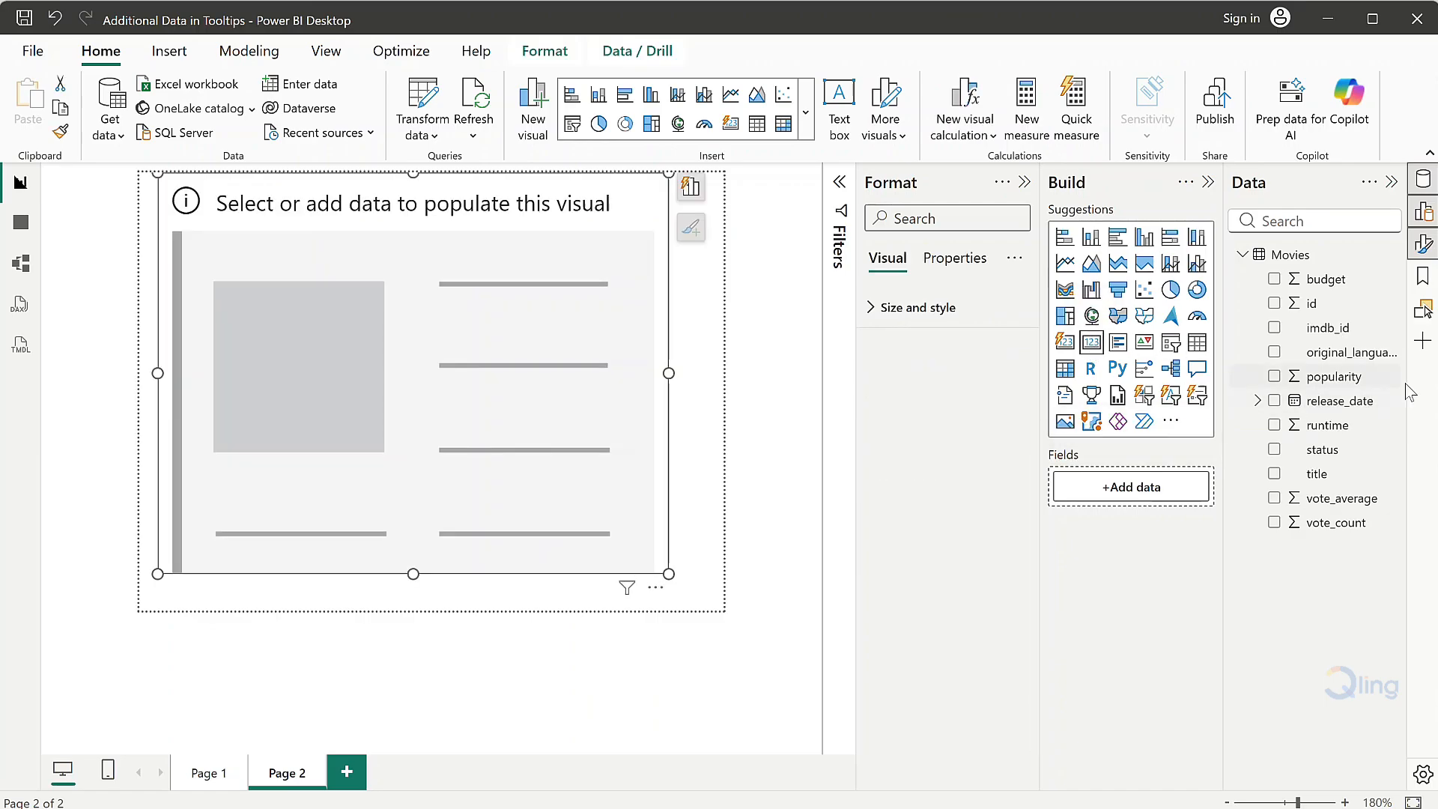
drag(1333, 424, 472, 387)
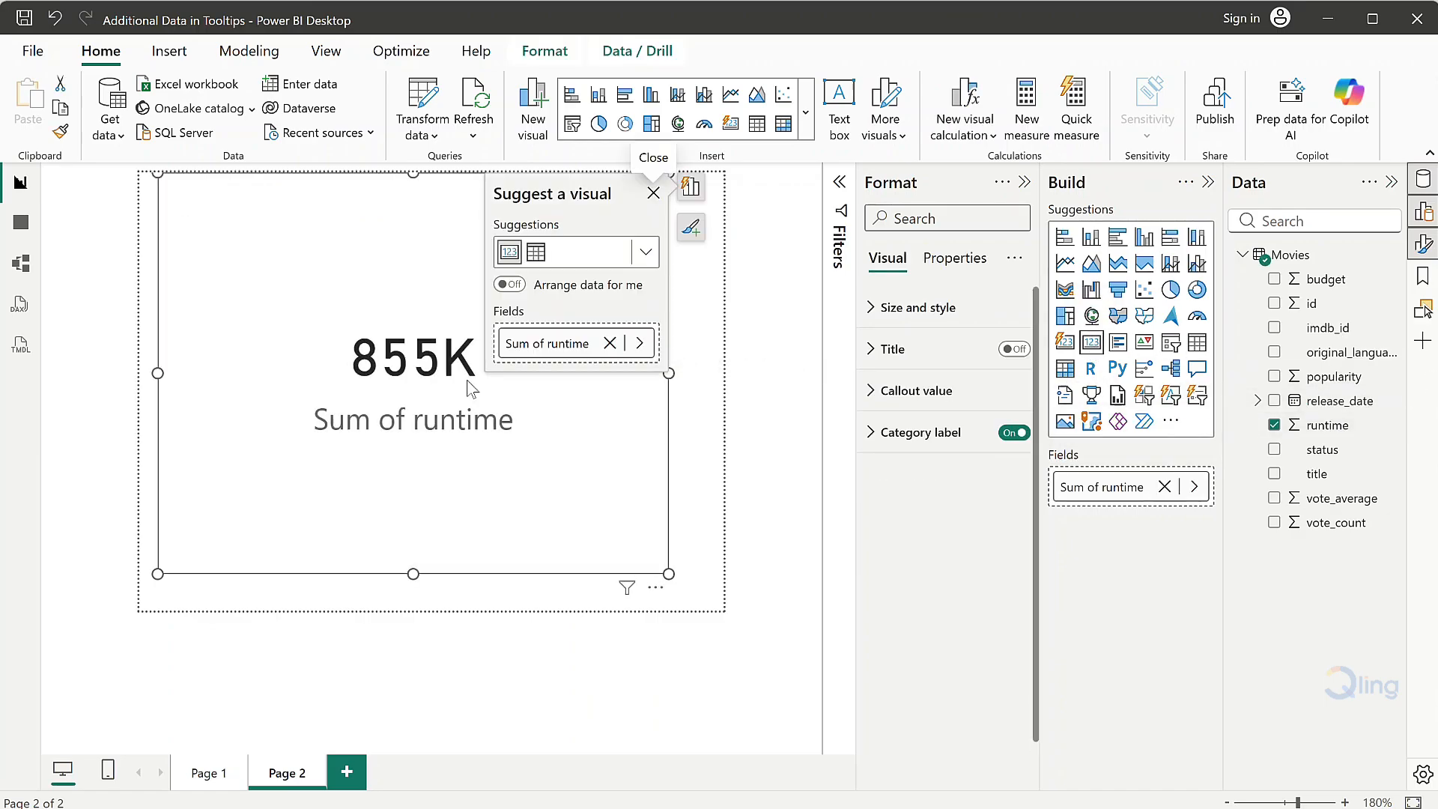
click(1195, 487)
click(1266, 536)
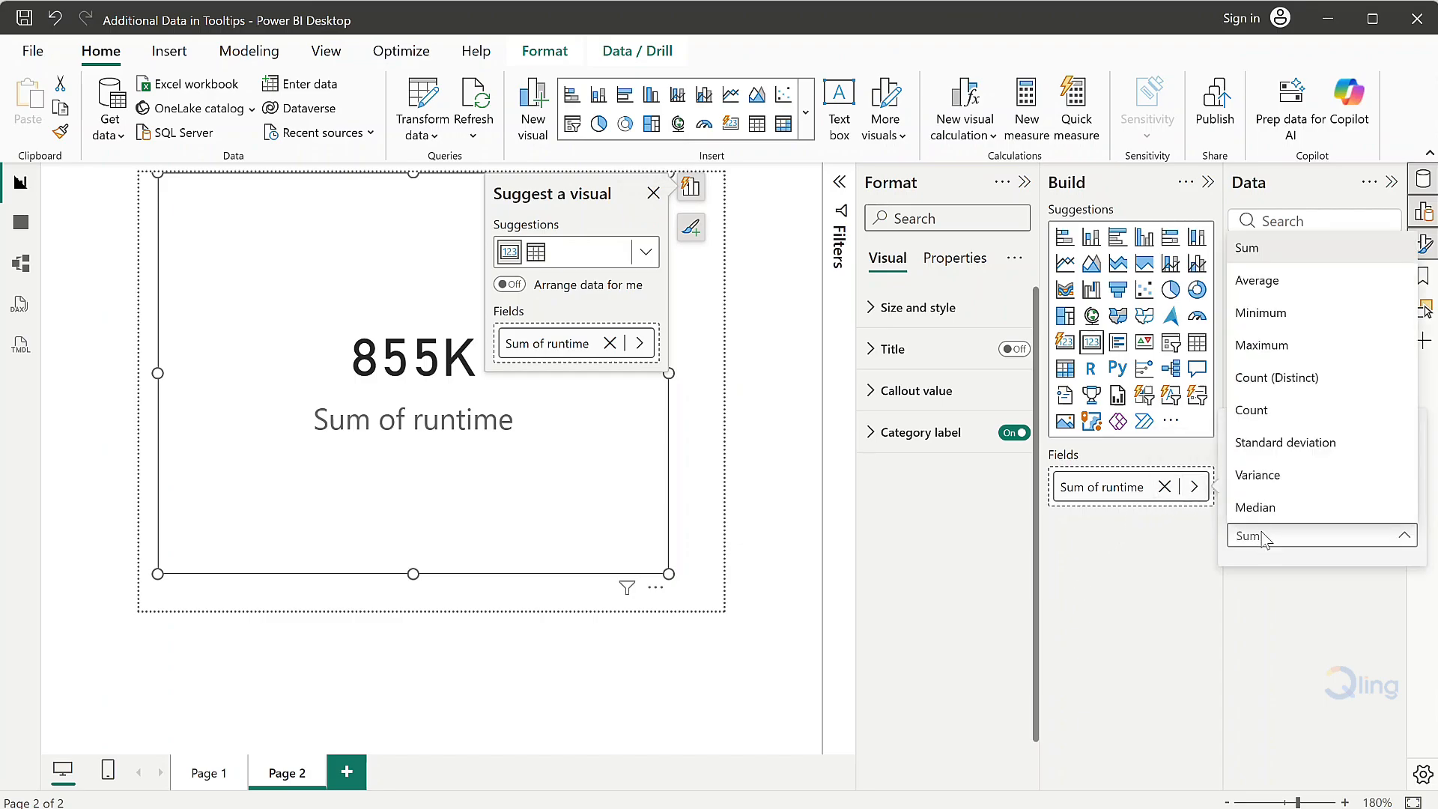
click(1259, 281)
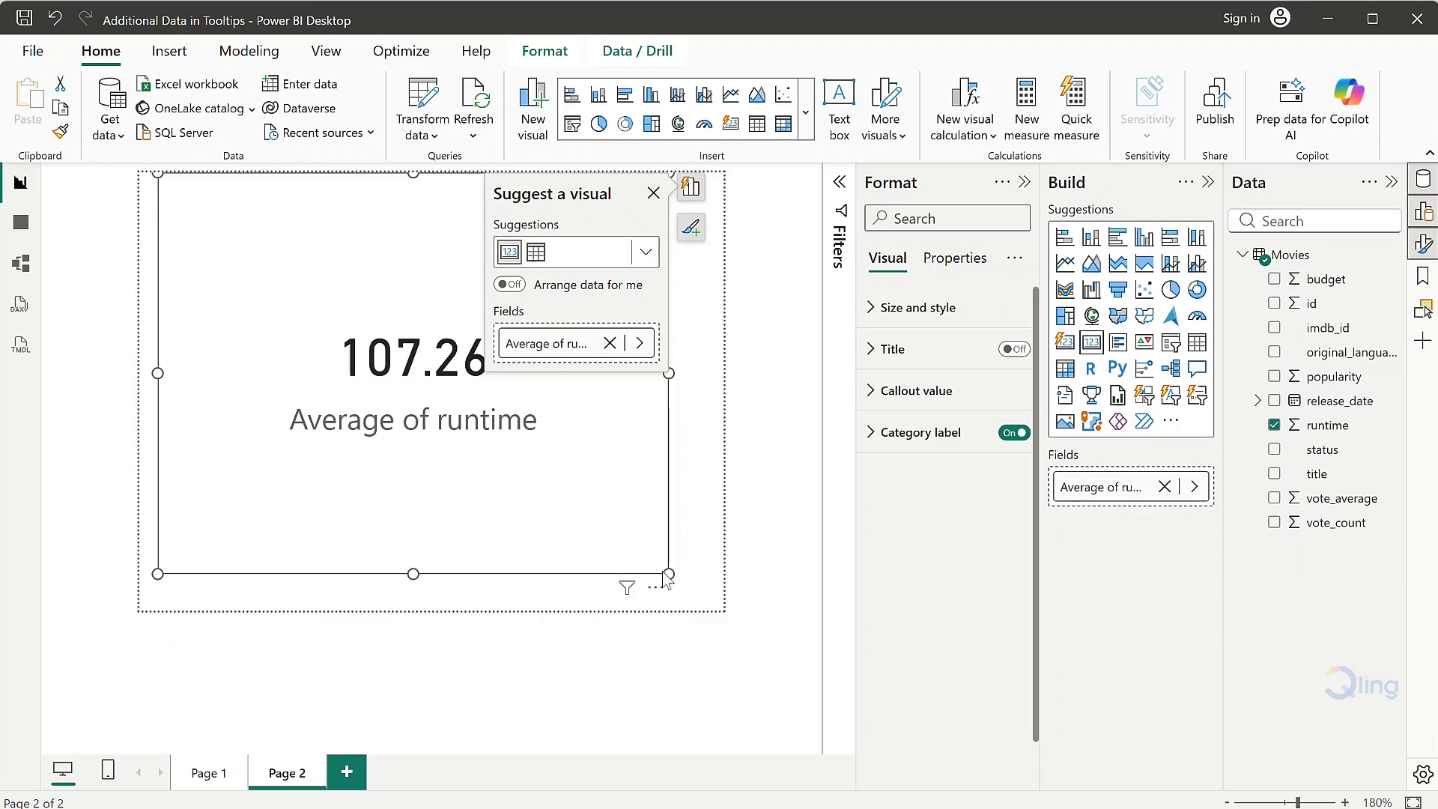
Shrink the runtime card to about half the page width and place it at mid-height along the page's left edge
drag(669, 575, 439, 330)
drag(394, 247, 392, 394)
click(279, 437)
click(293, 409)
Duplicate the average runtime card and place the copy to the right of the original
key(ctrl+c)
key(ctrl+v)
drag(379, 343, 668, 321)
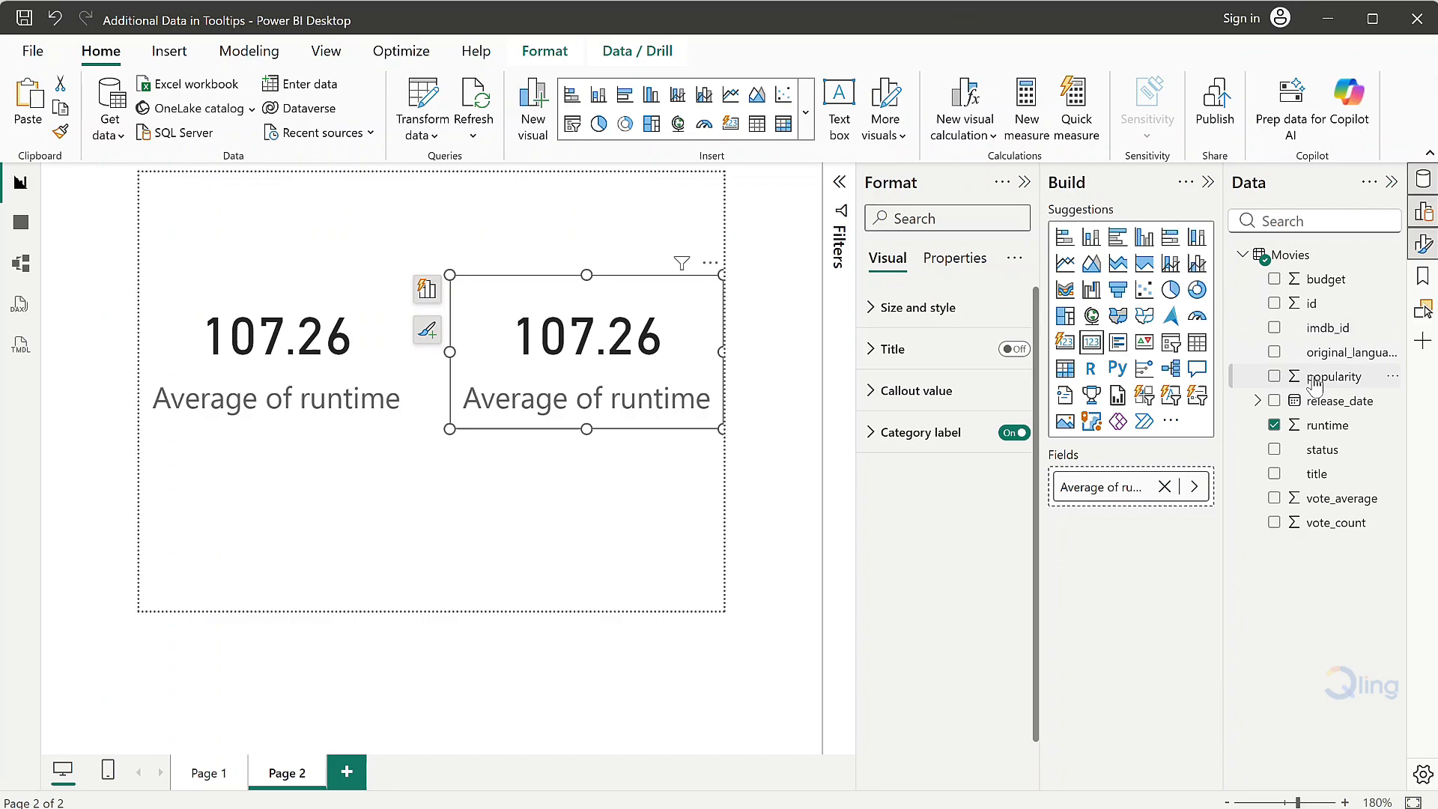
Replace the copied card's field with popularity summarized as Average, and widen the card to fit its full label
click(1164, 487)
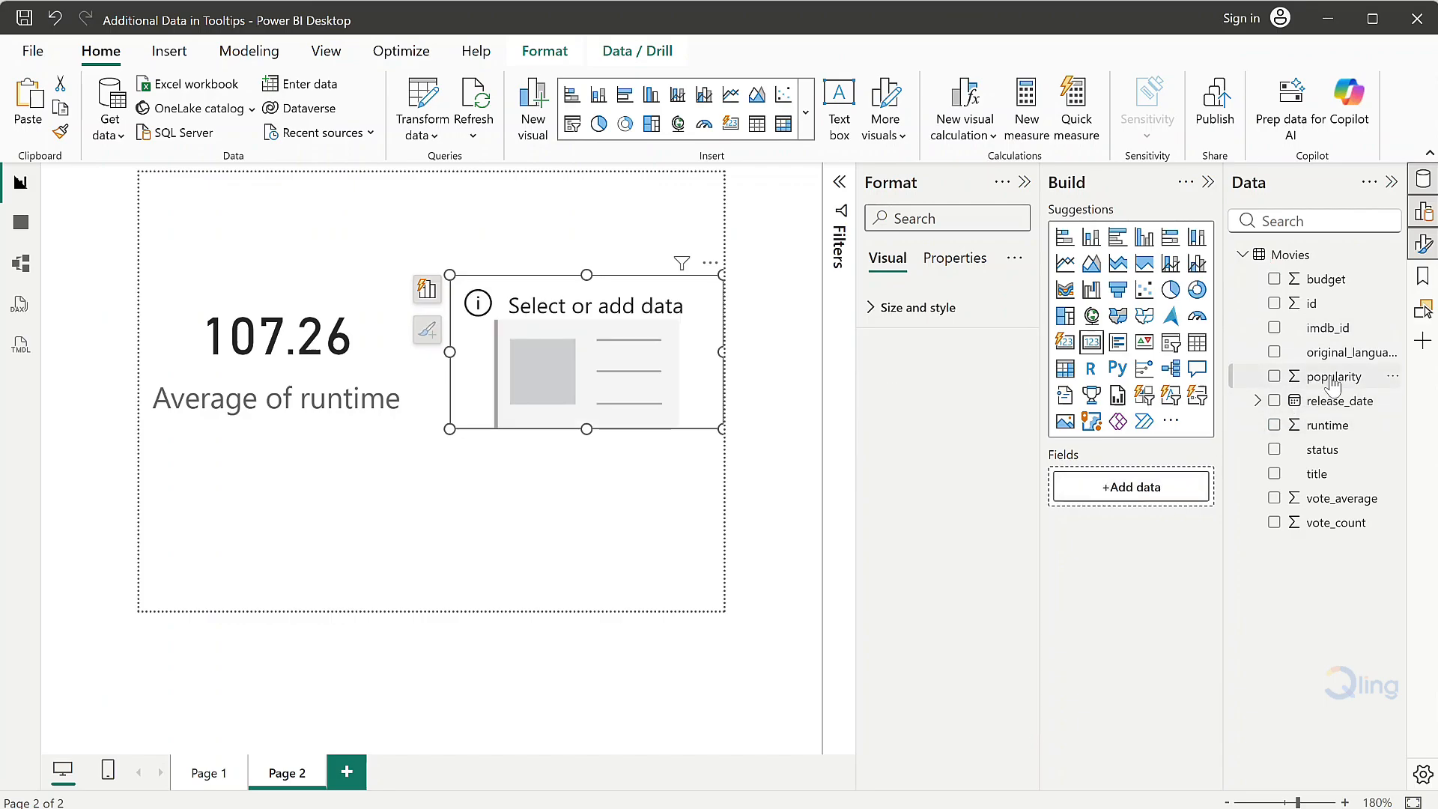
drag(1333, 377, 1158, 492)
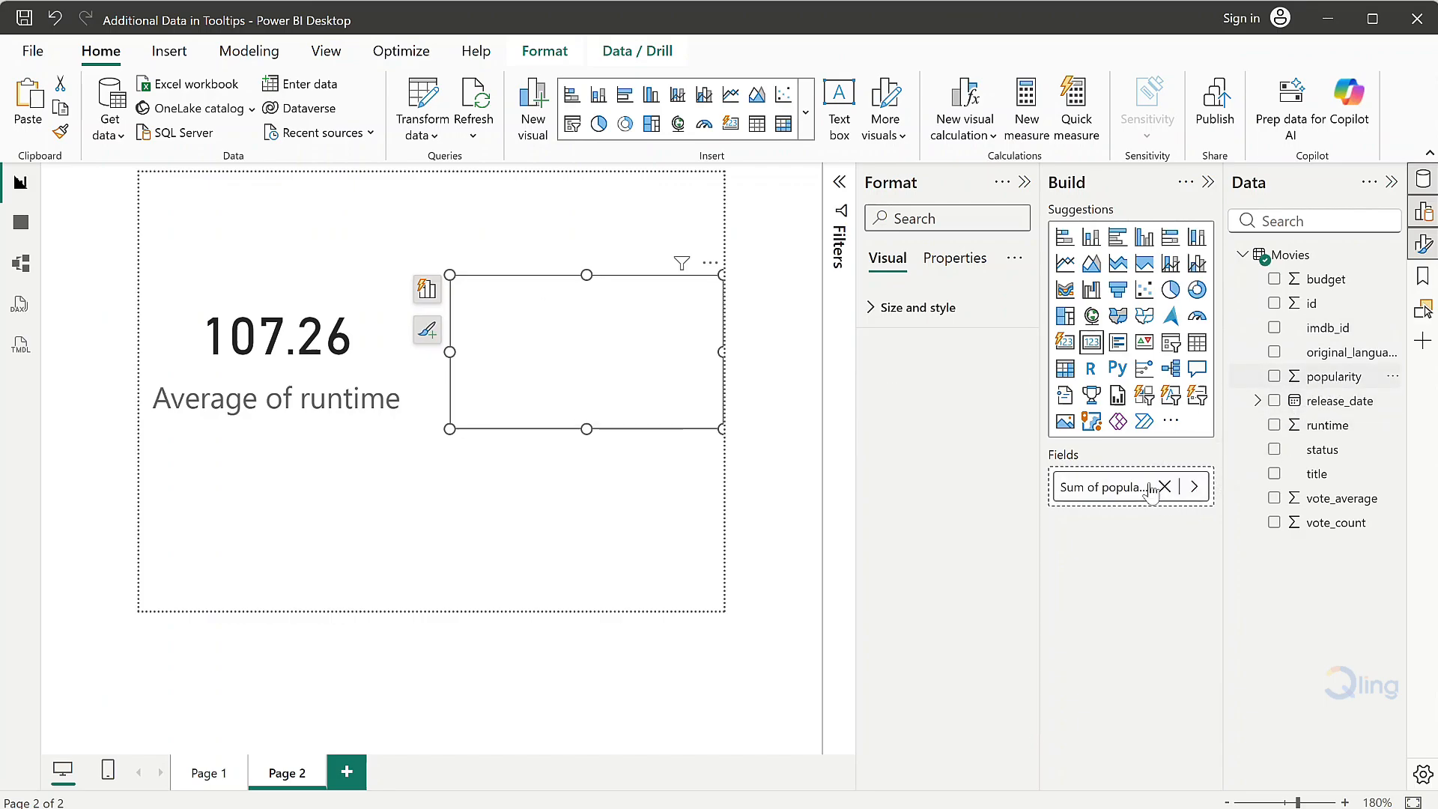
click(1194, 487)
click(1300, 536)
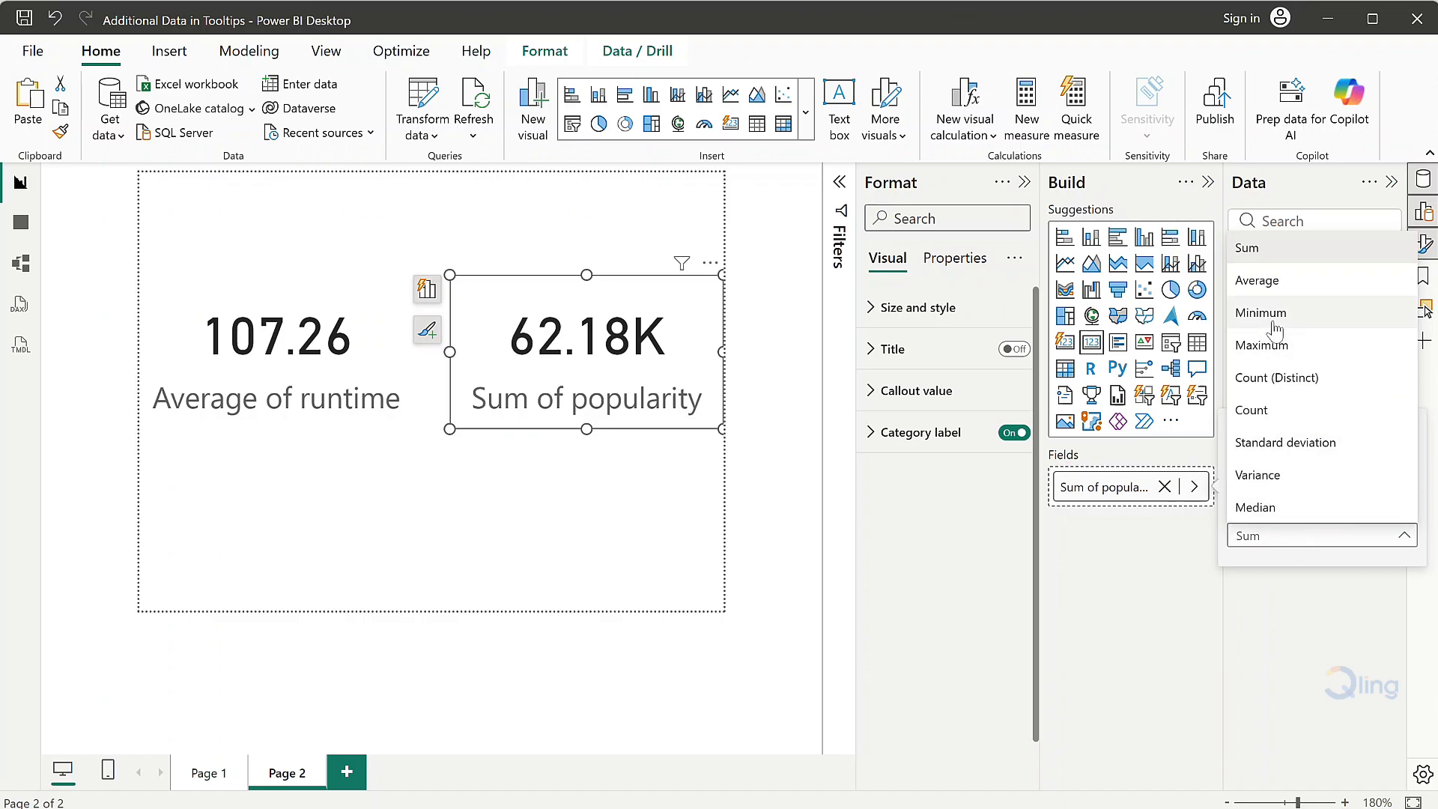
click(1278, 288)
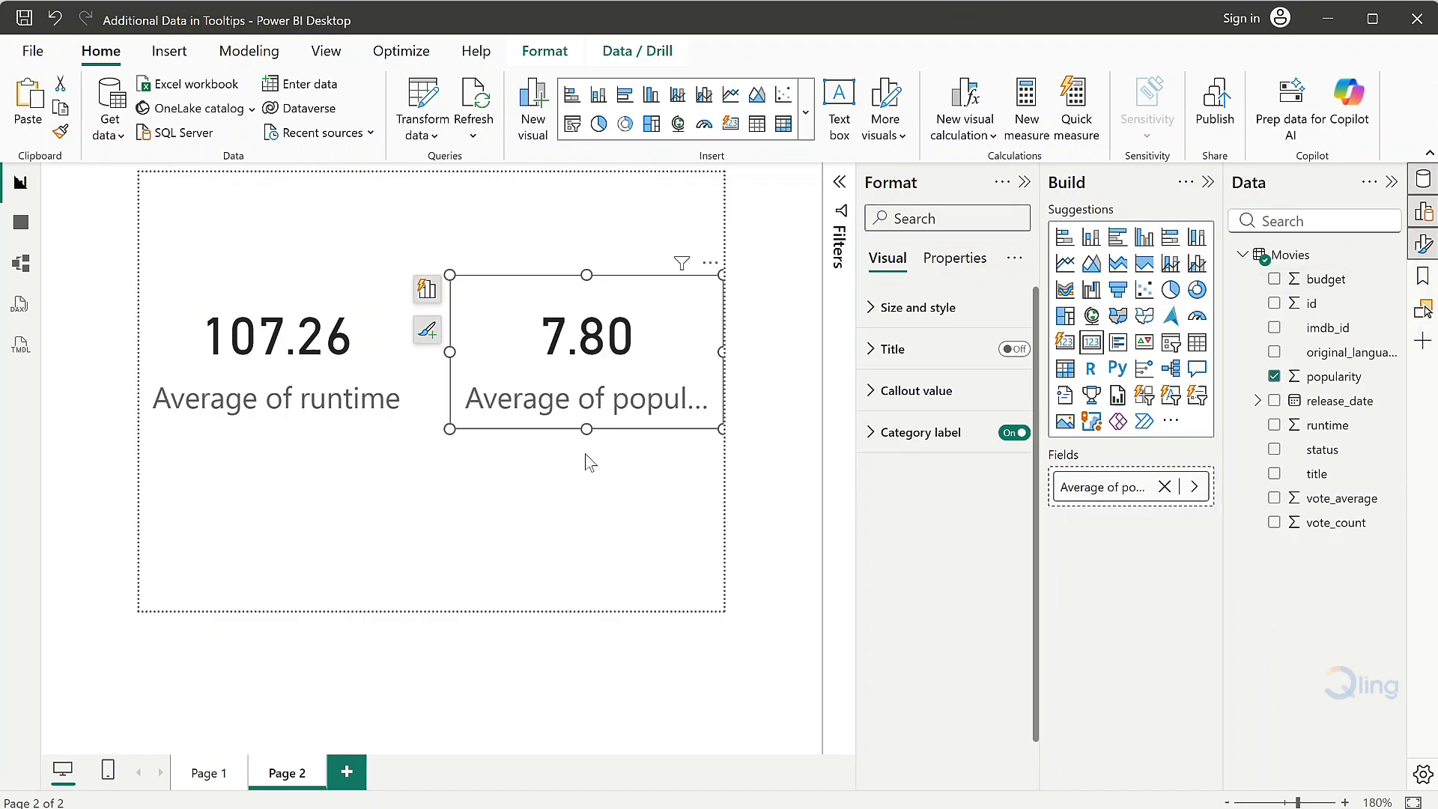
drag(450, 351, 418, 358)
click(456, 482)
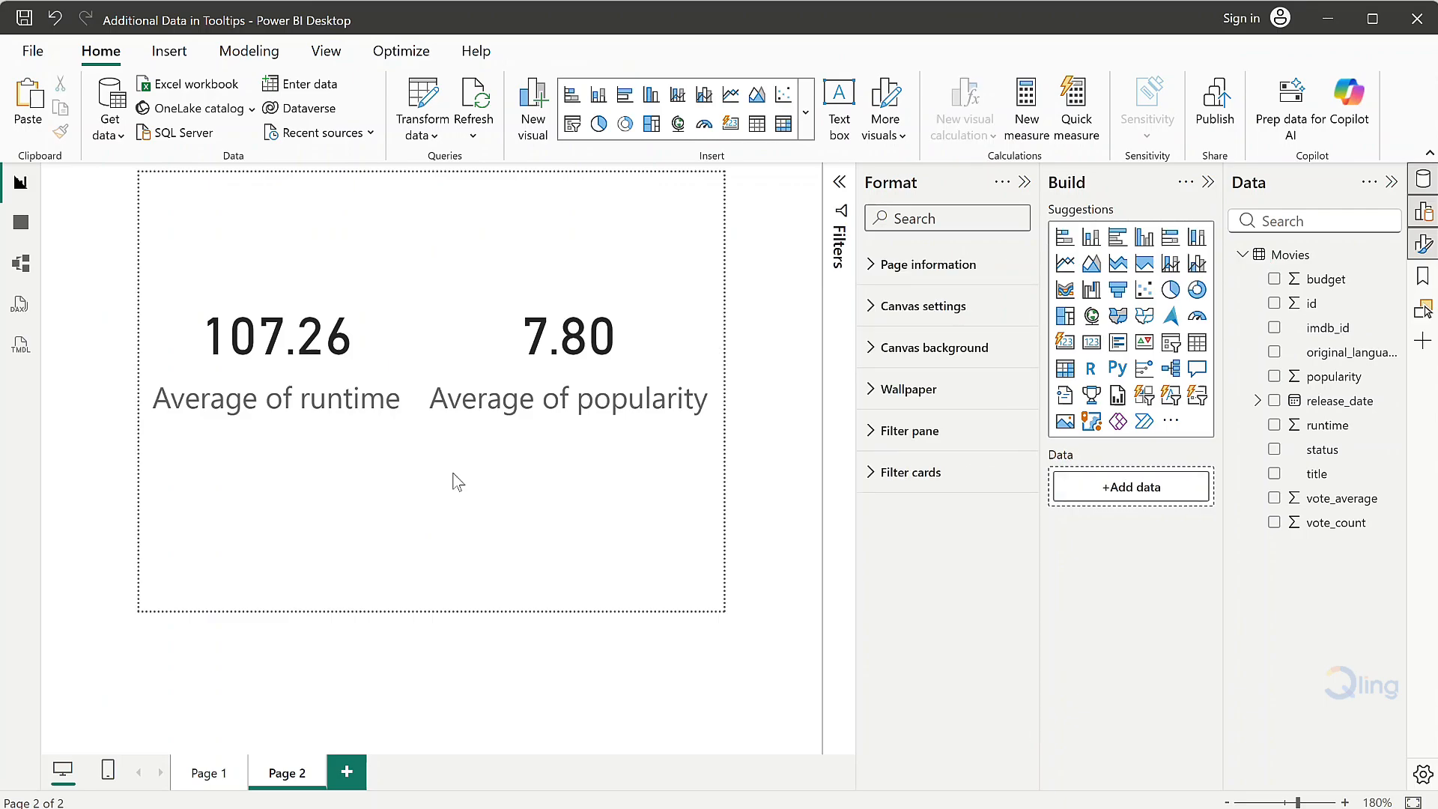
Duplicate the average runtime card and place the copy directly below the original
click(301, 335)
key(ctrl+c)
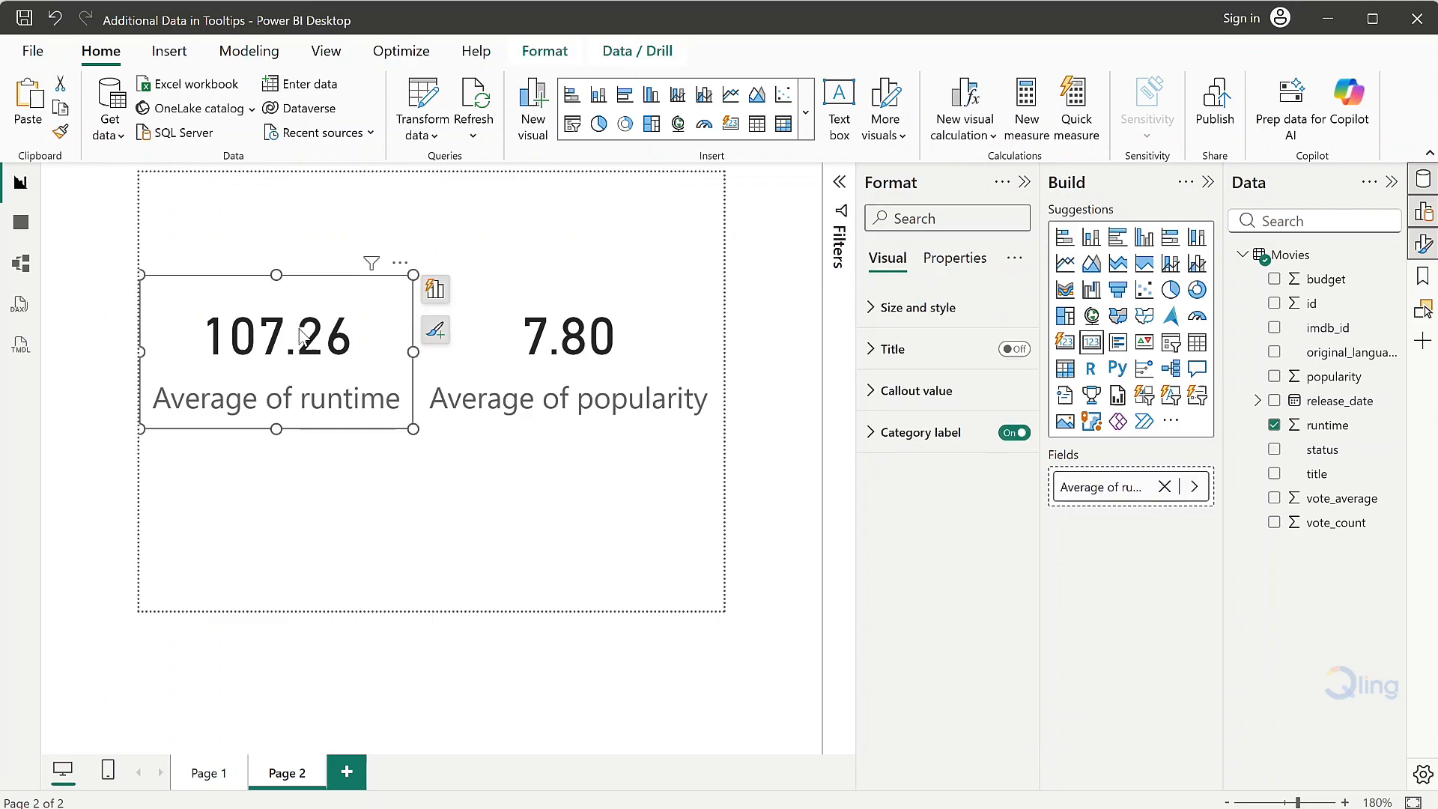
key(ctrl+v)
drag(305, 367, 255, 511)
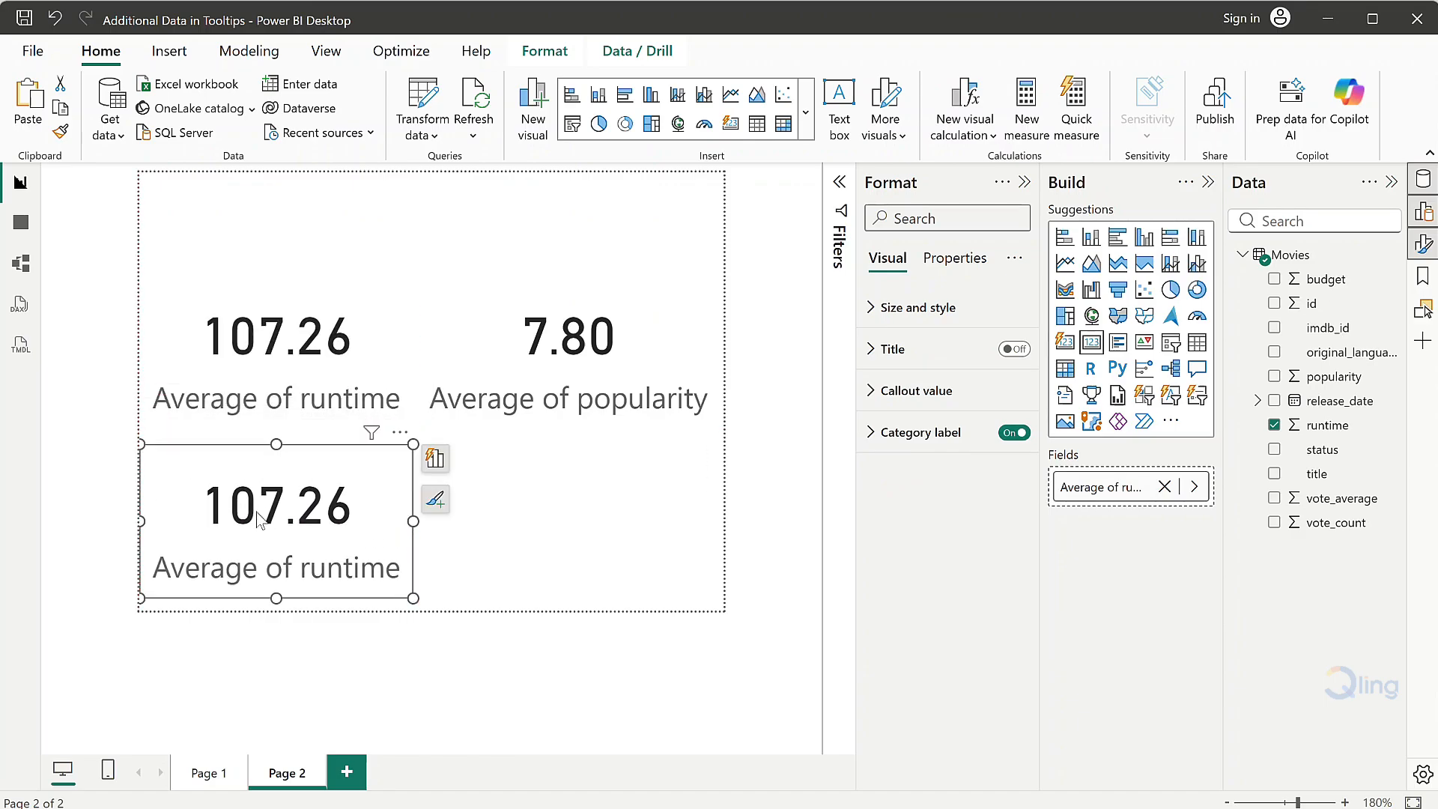
Replace the field of the card below the runtime card with budget, summarized as Maximum
click(1164, 487)
drag(1328, 289, 1146, 489)
click(1200, 490)
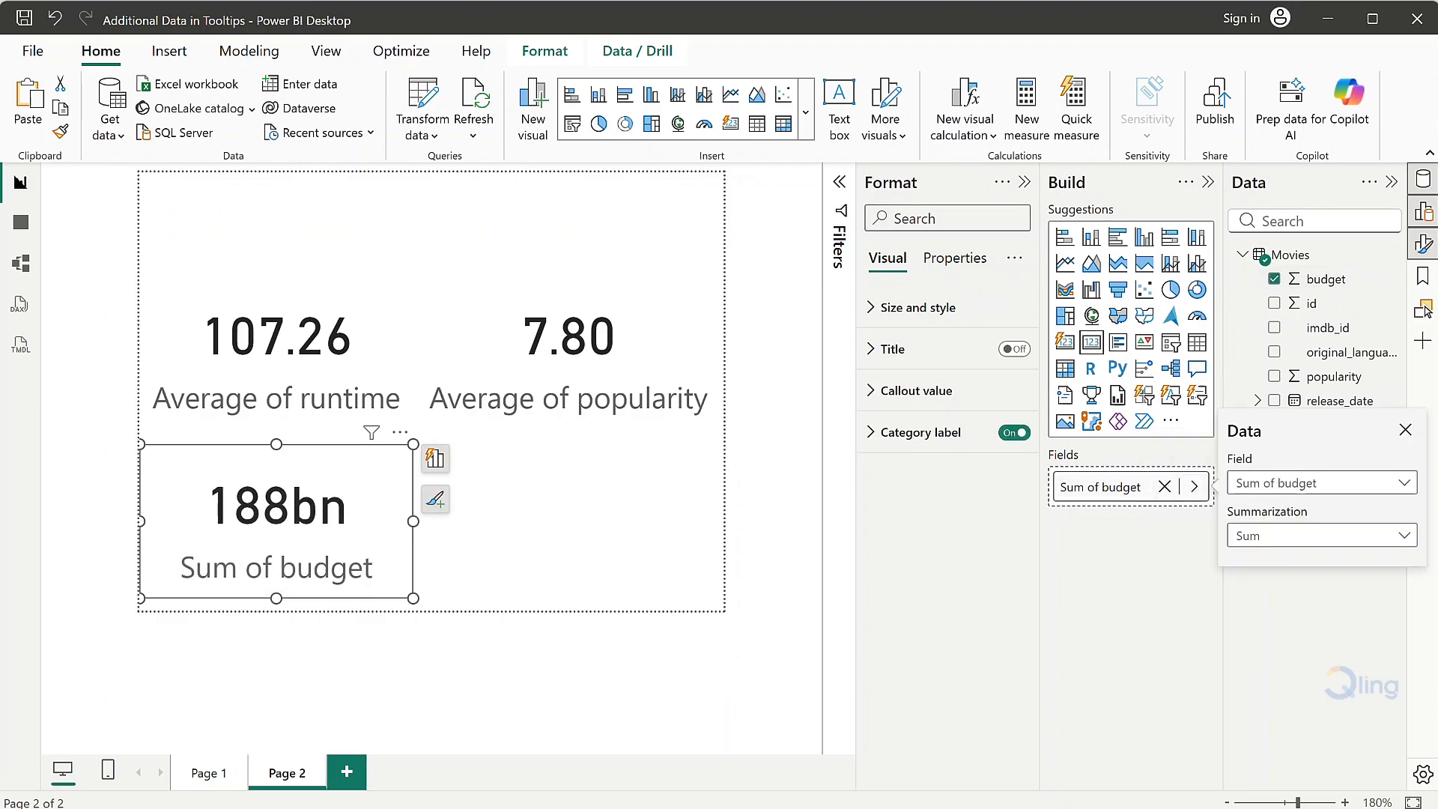
click(1272, 537)
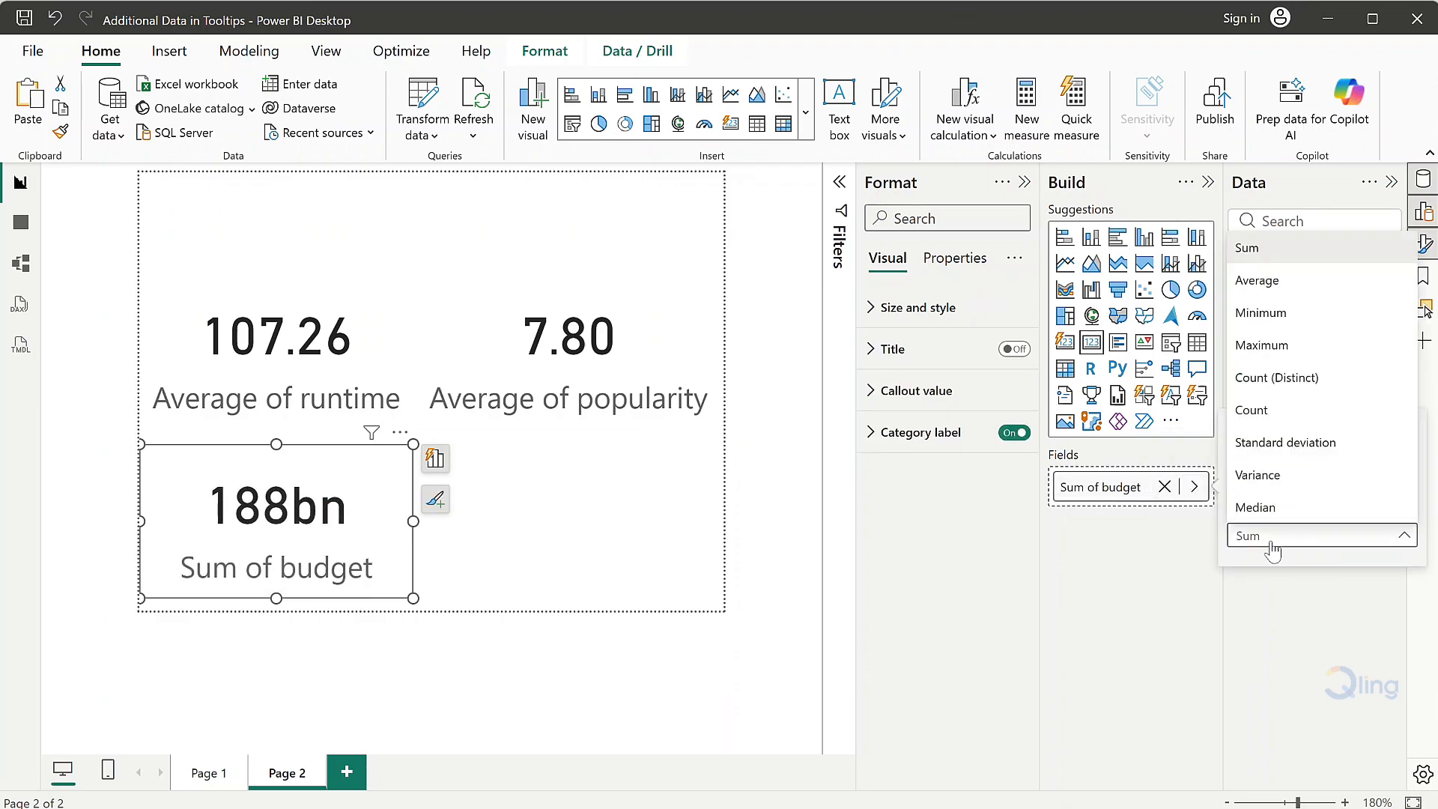
click(1278, 344)
click(641, 649)
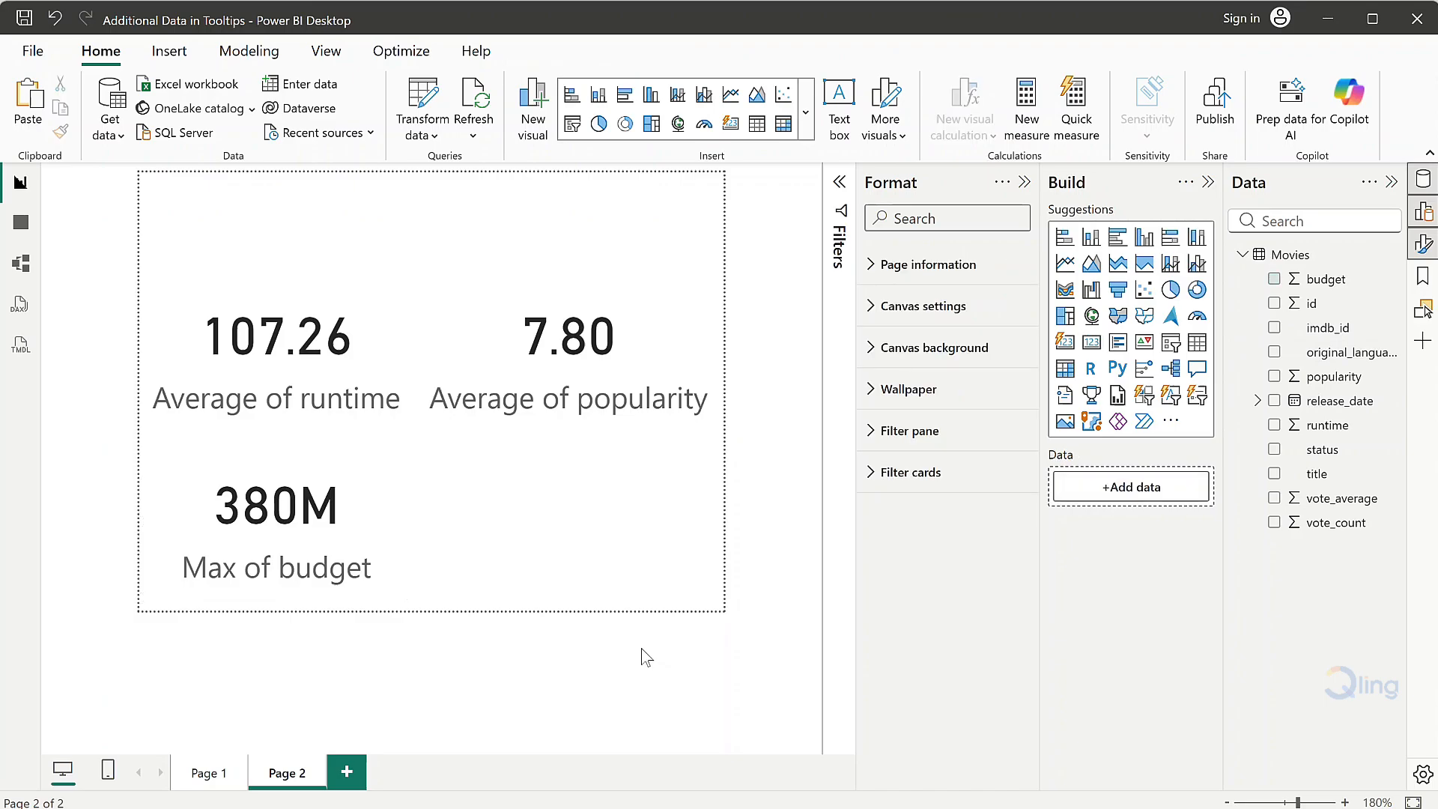
Duplicate the maximum budget card to the right of the original and set the copy's summarization to Minimum
click(381, 543)
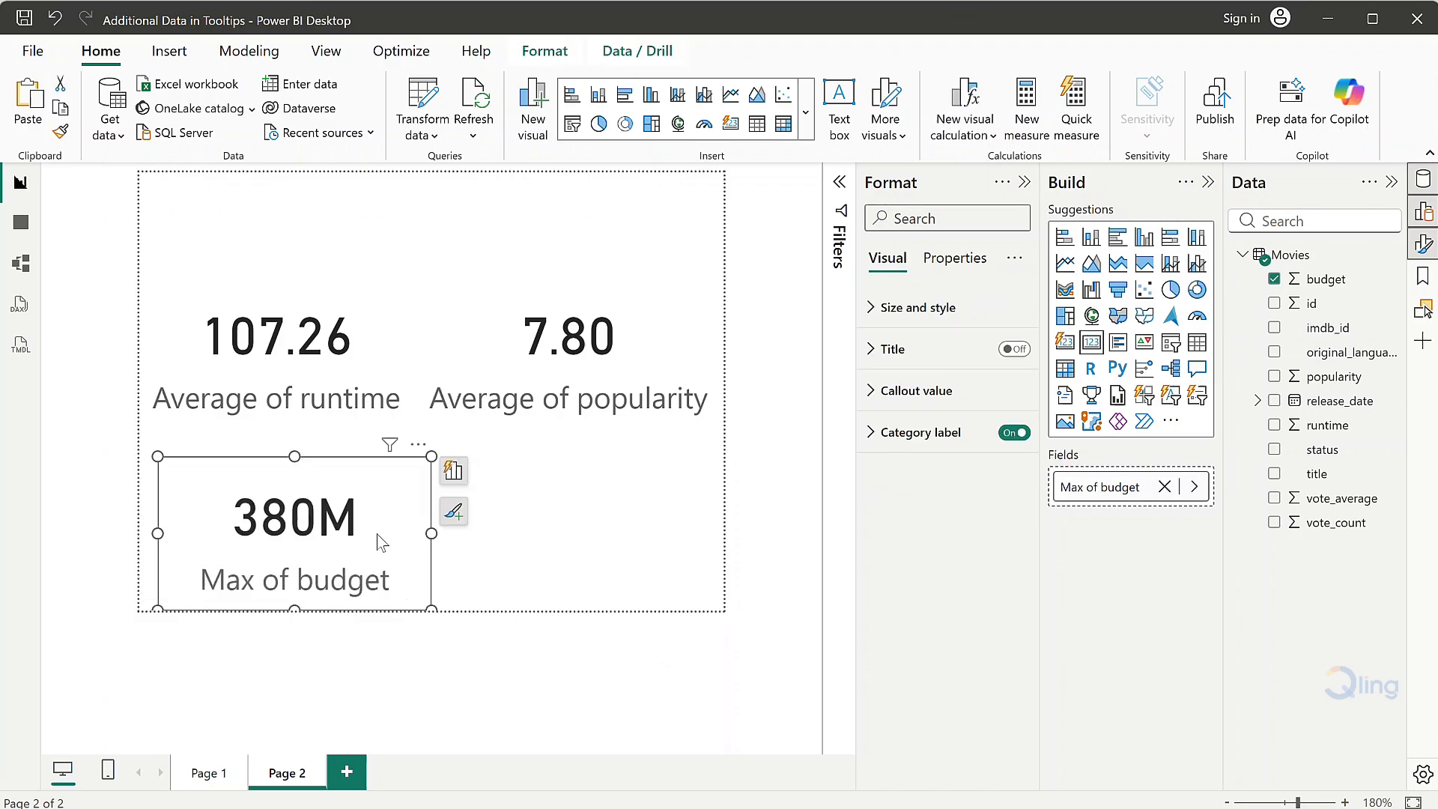
drag(376, 538, 656, 536)
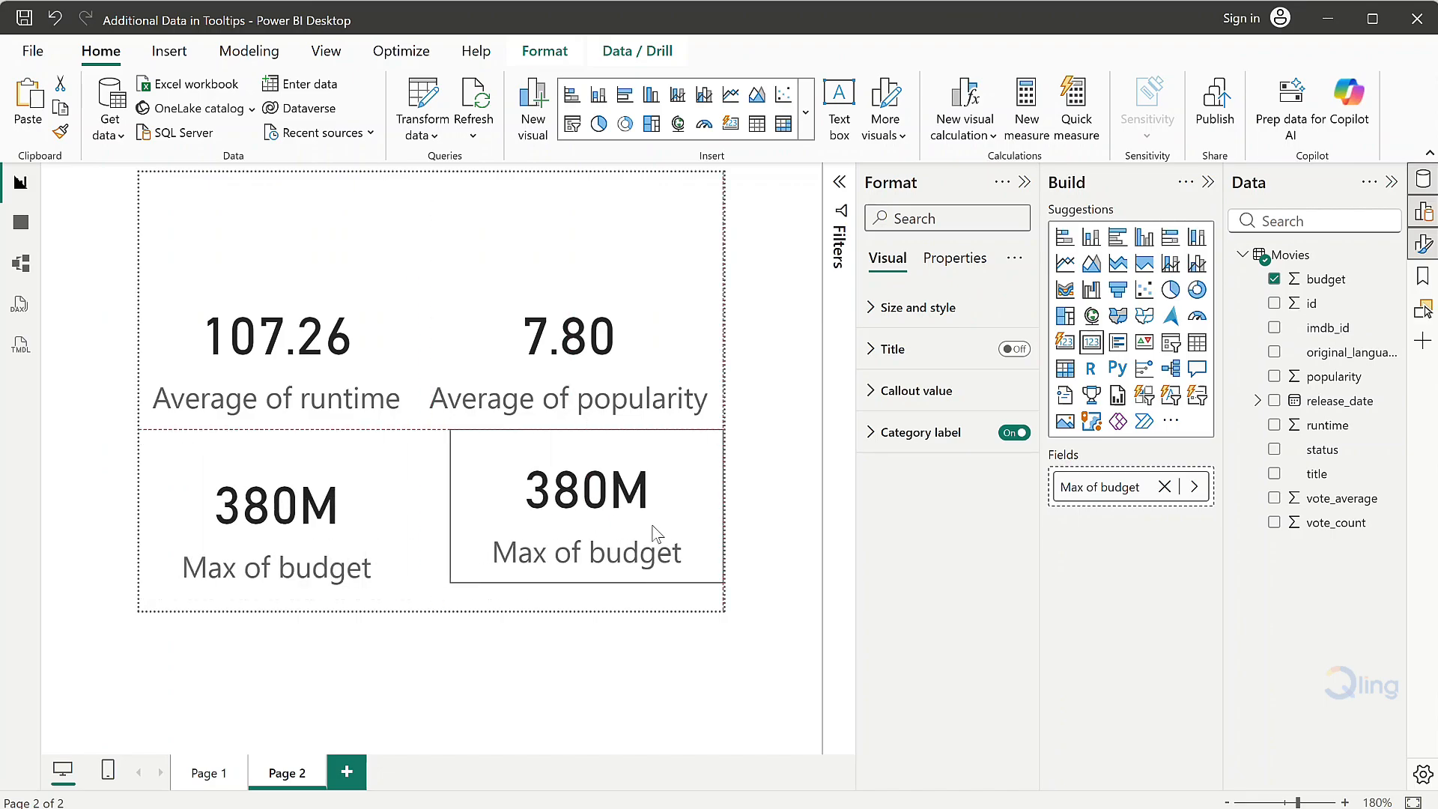
click(1194, 487)
click(1273, 536)
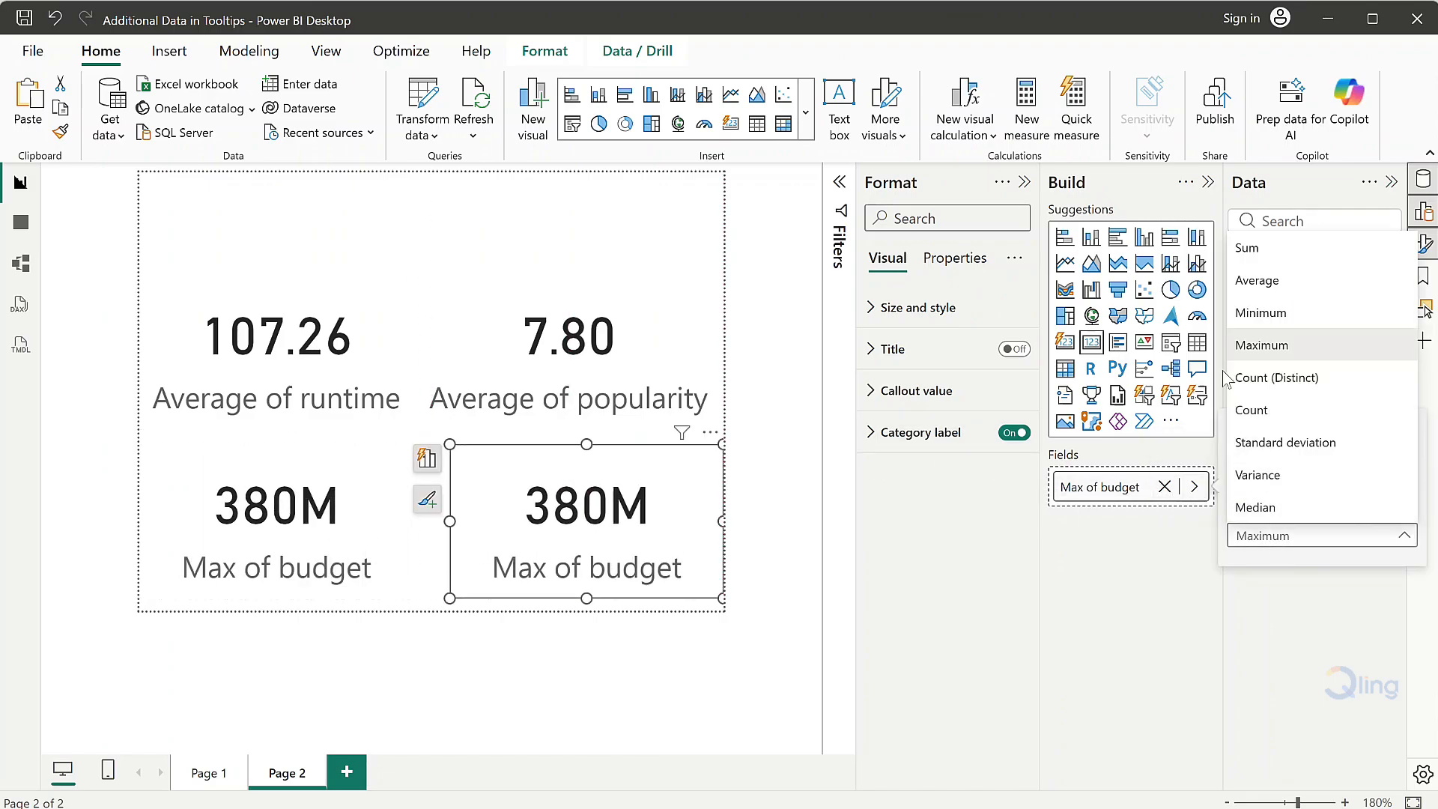
click(1251, 315)
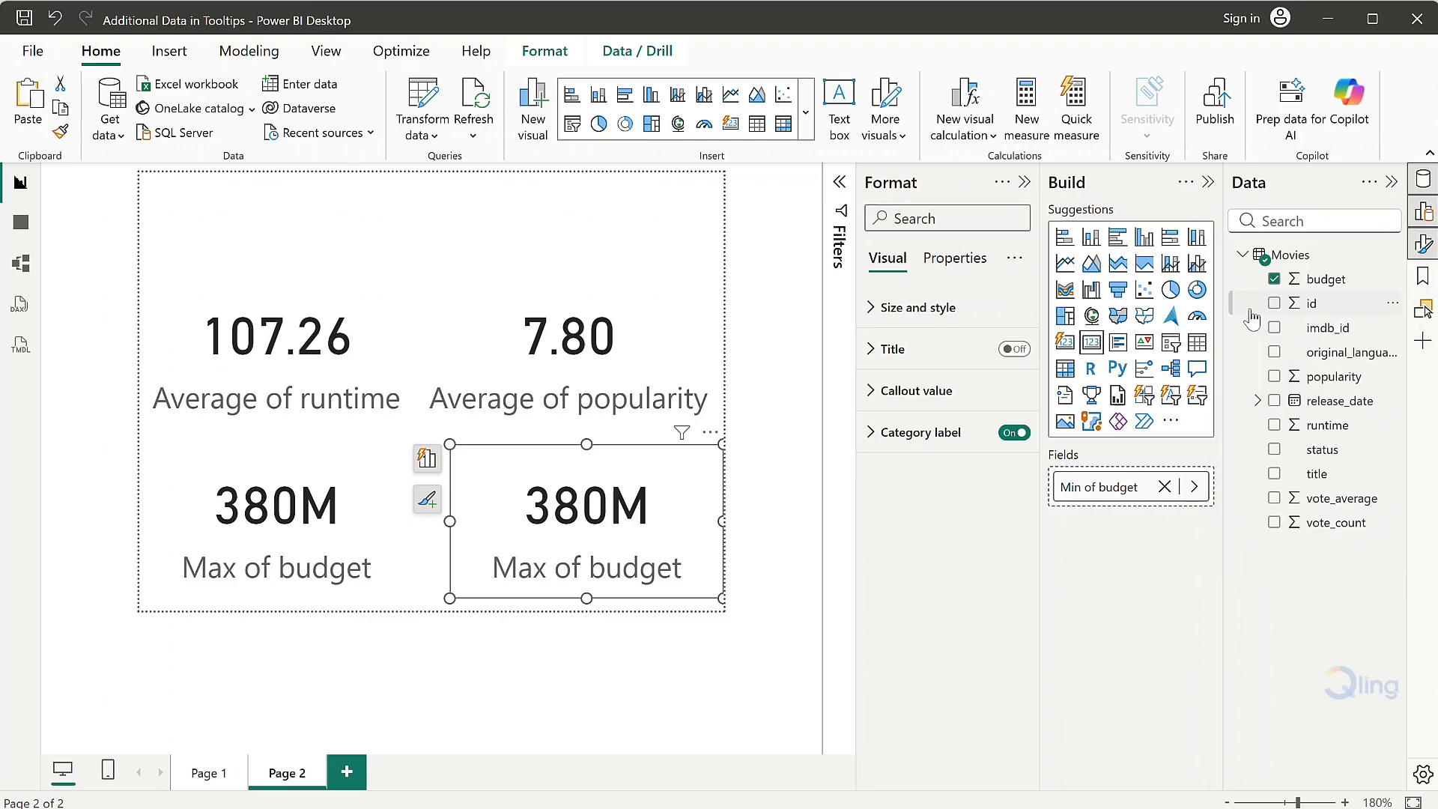
Rename Page 2, which holds the four cards, as TT and hide it from report viewers
click(770, 539)
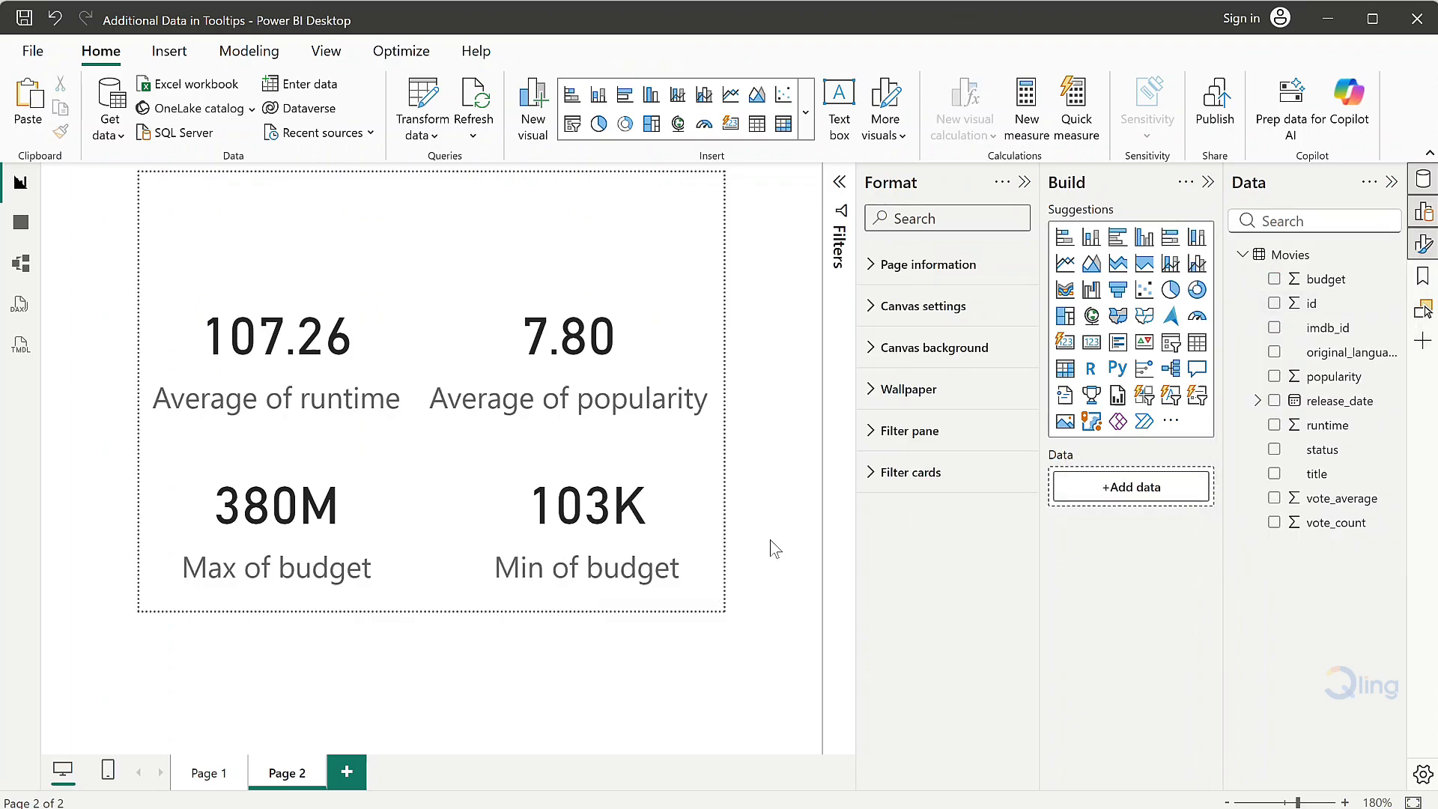
double_click(296, 773)
key(BackSpace)
key(BackSpace)
key(BackSpace)
key(BackSpace)
key(BackSpace)
text(TT)
key(Return)
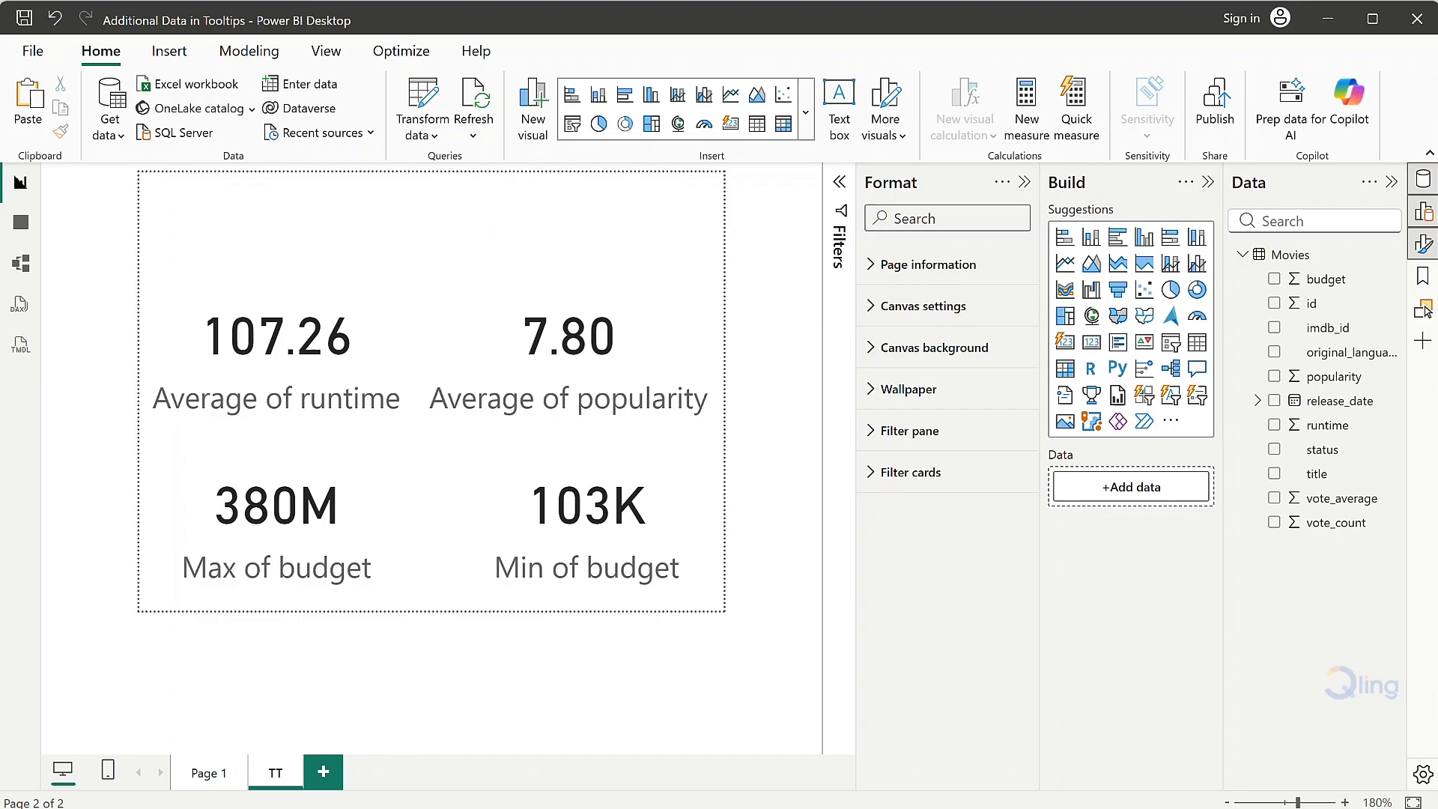
right_click(274, 784)
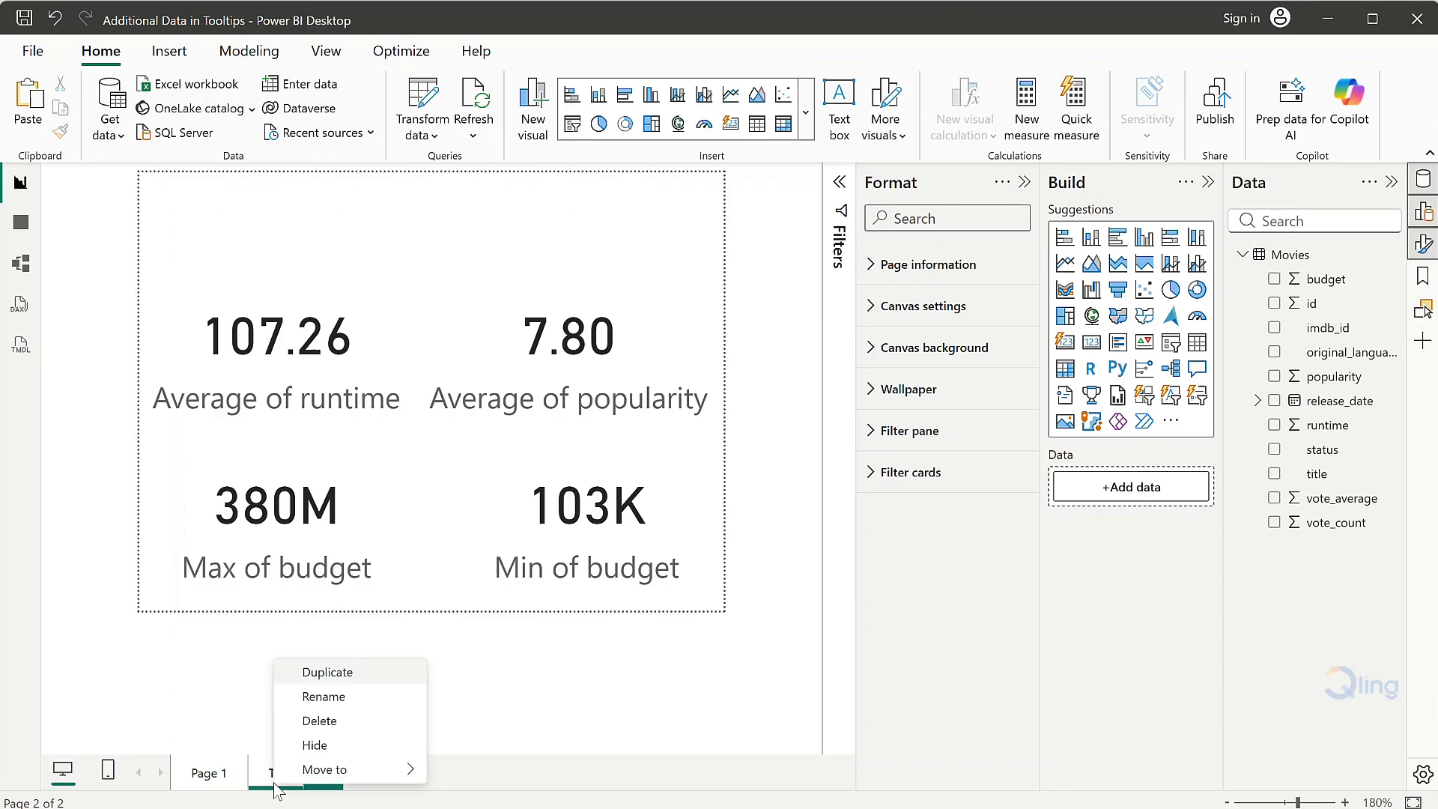
click(306, 744)
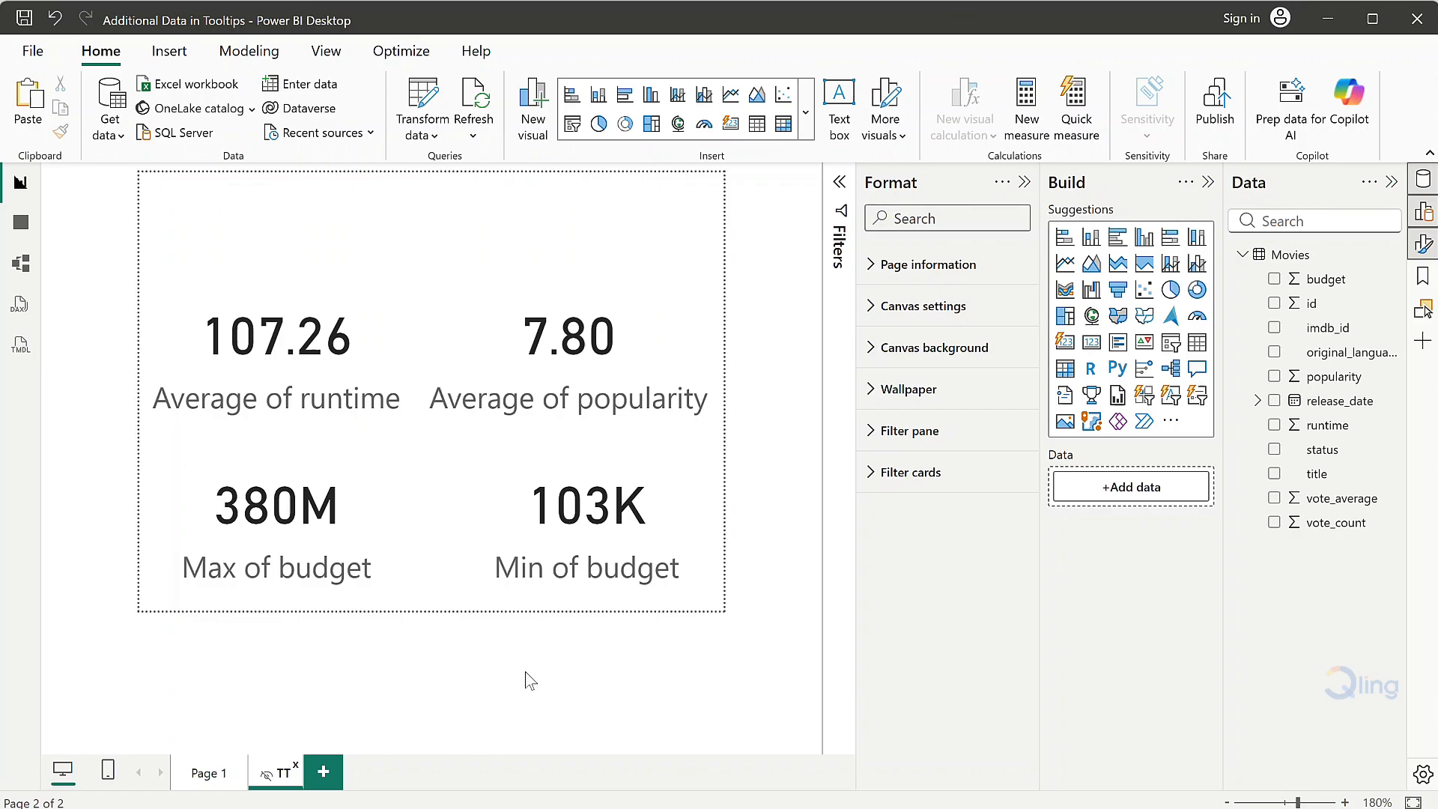
On Page 1, set the column chart's tooltip type to Report page with page TT, and check the tooltip on several columns
click(233, 772)
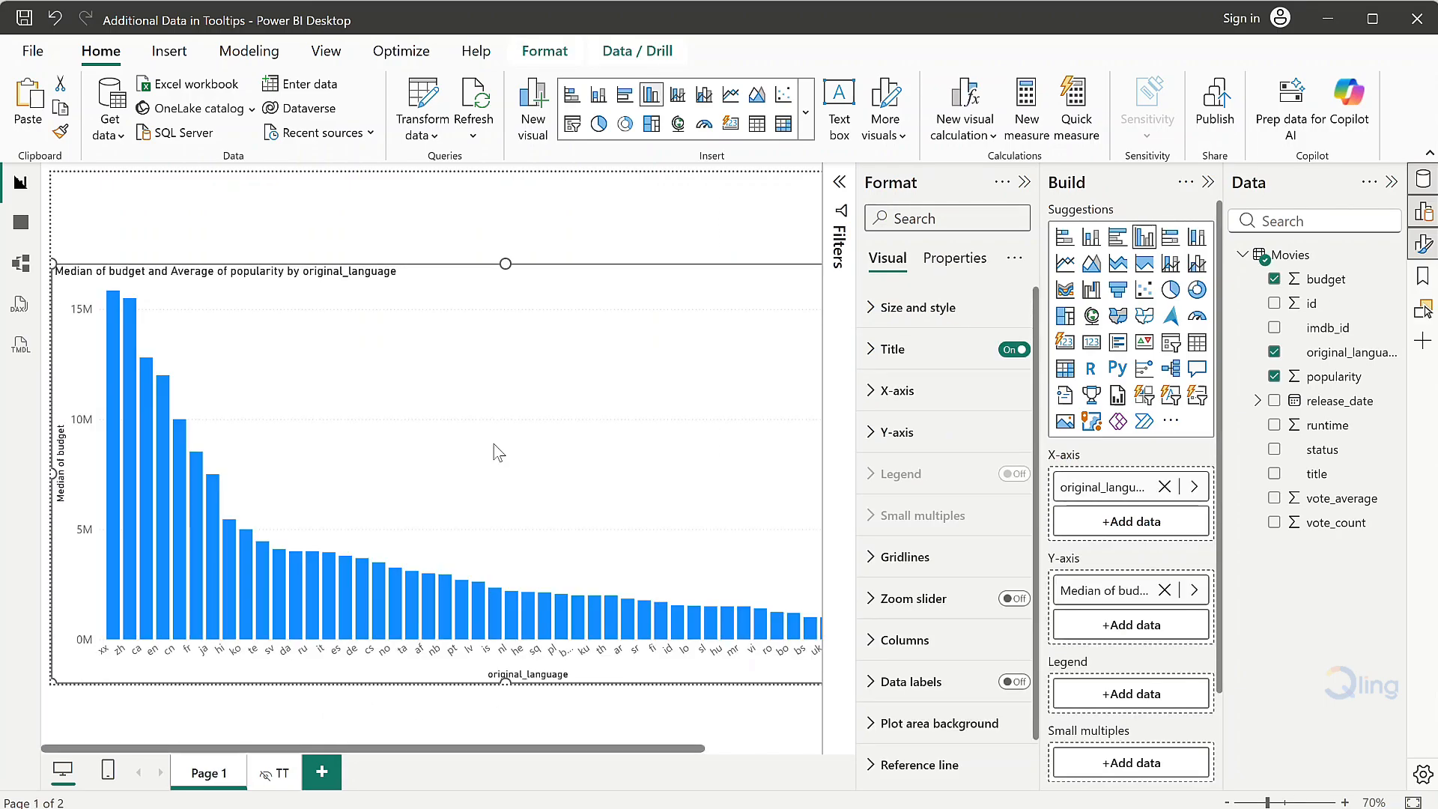
click(948, 218)
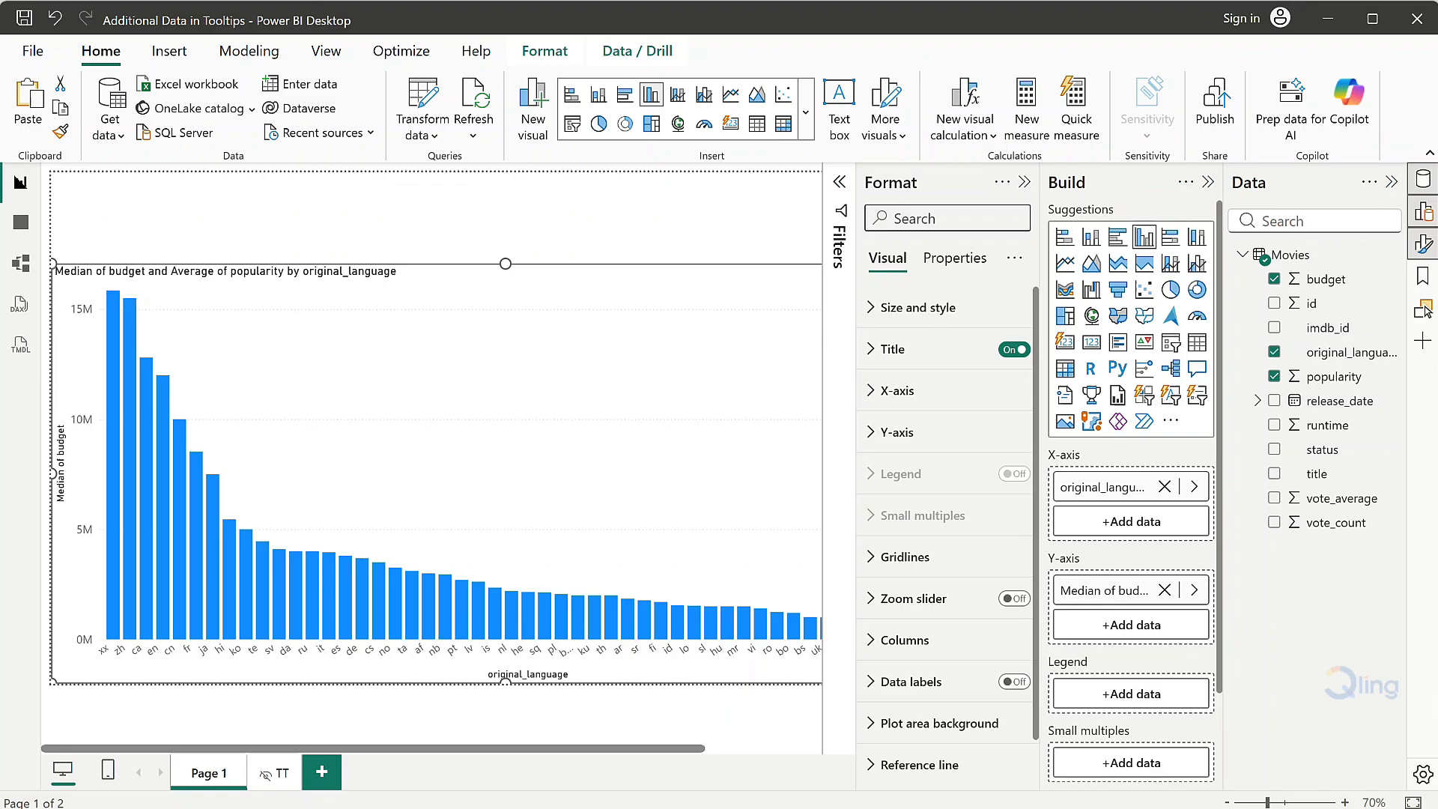
text(tooltip)
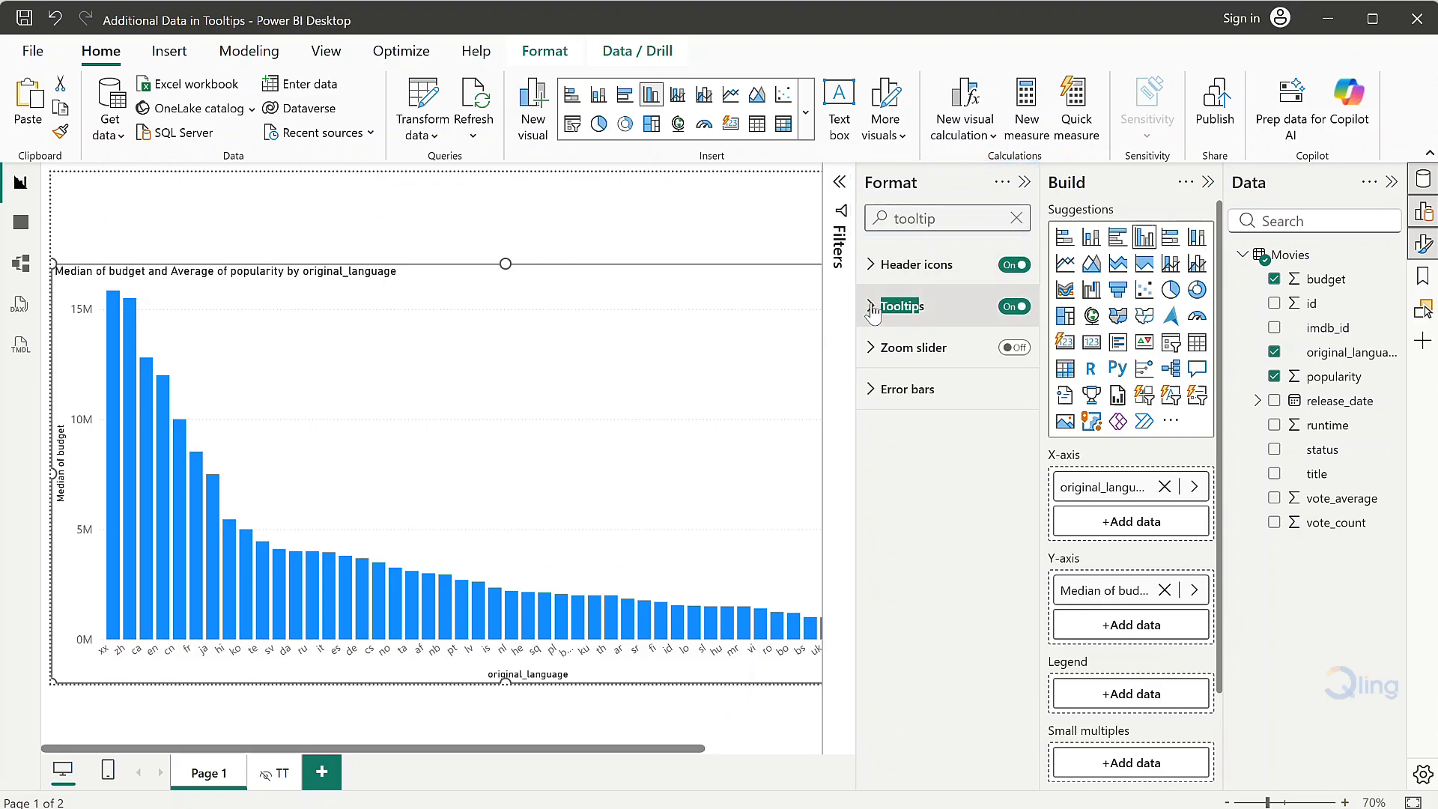
click(899, 306)
click(937, 408)
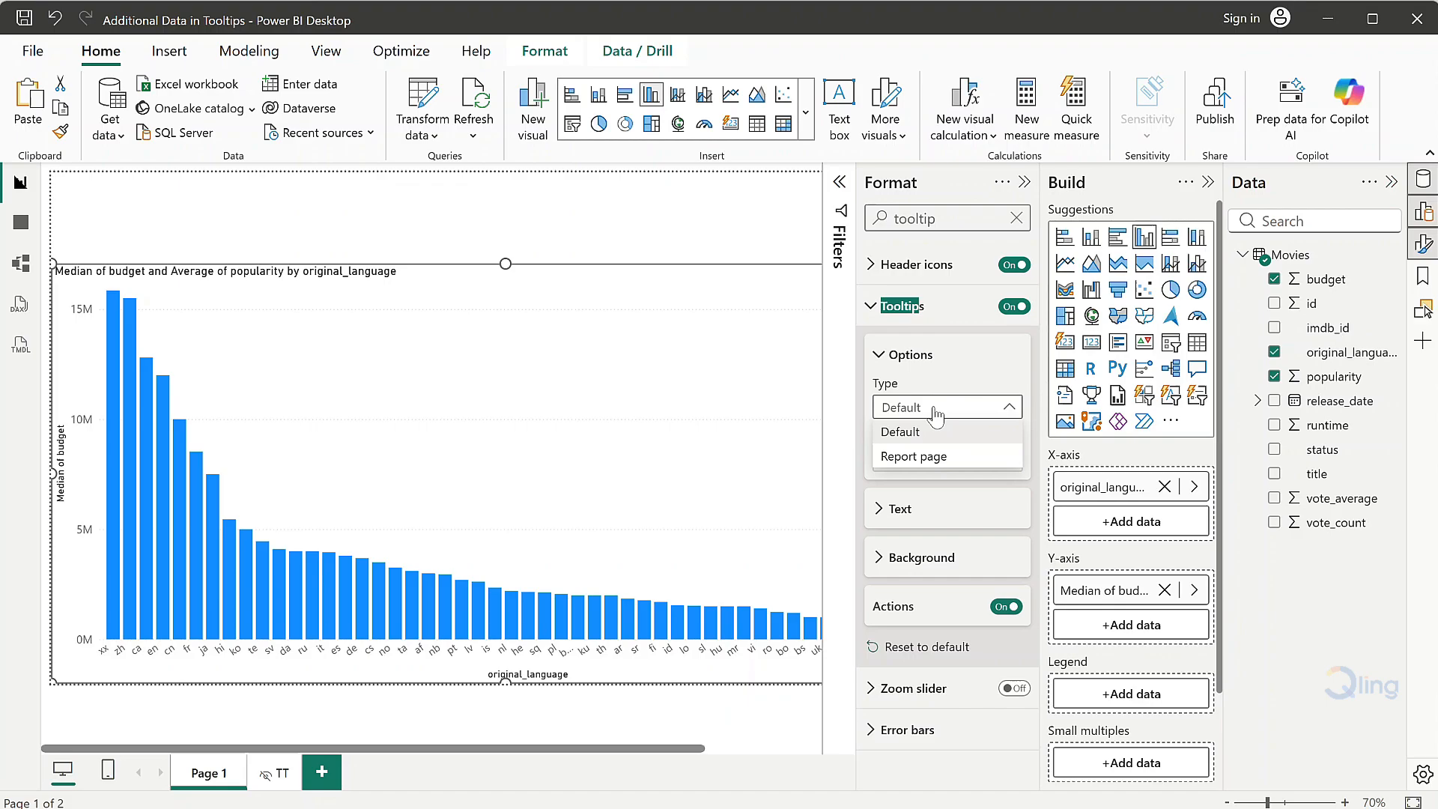
click(934, 458)
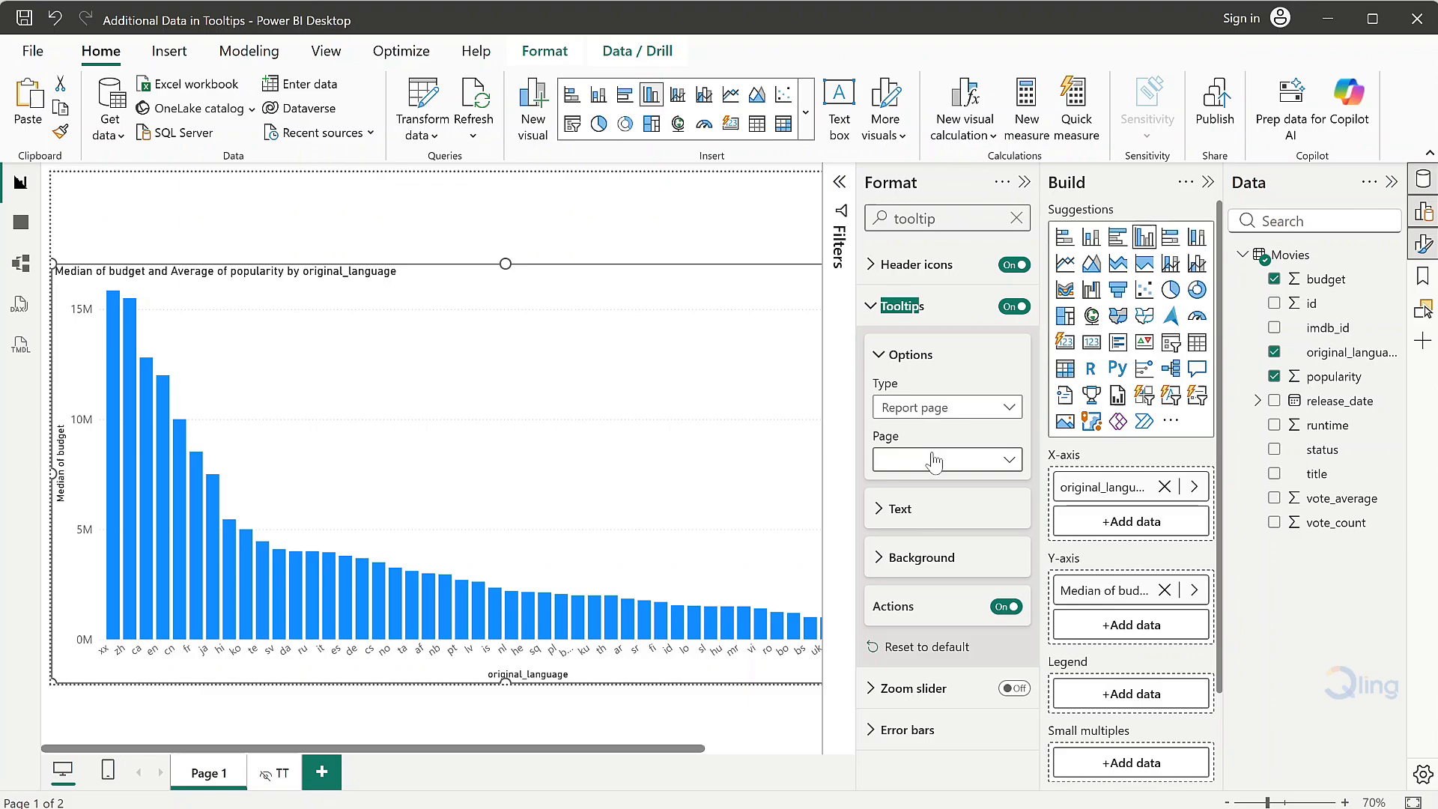
click(933, 459)
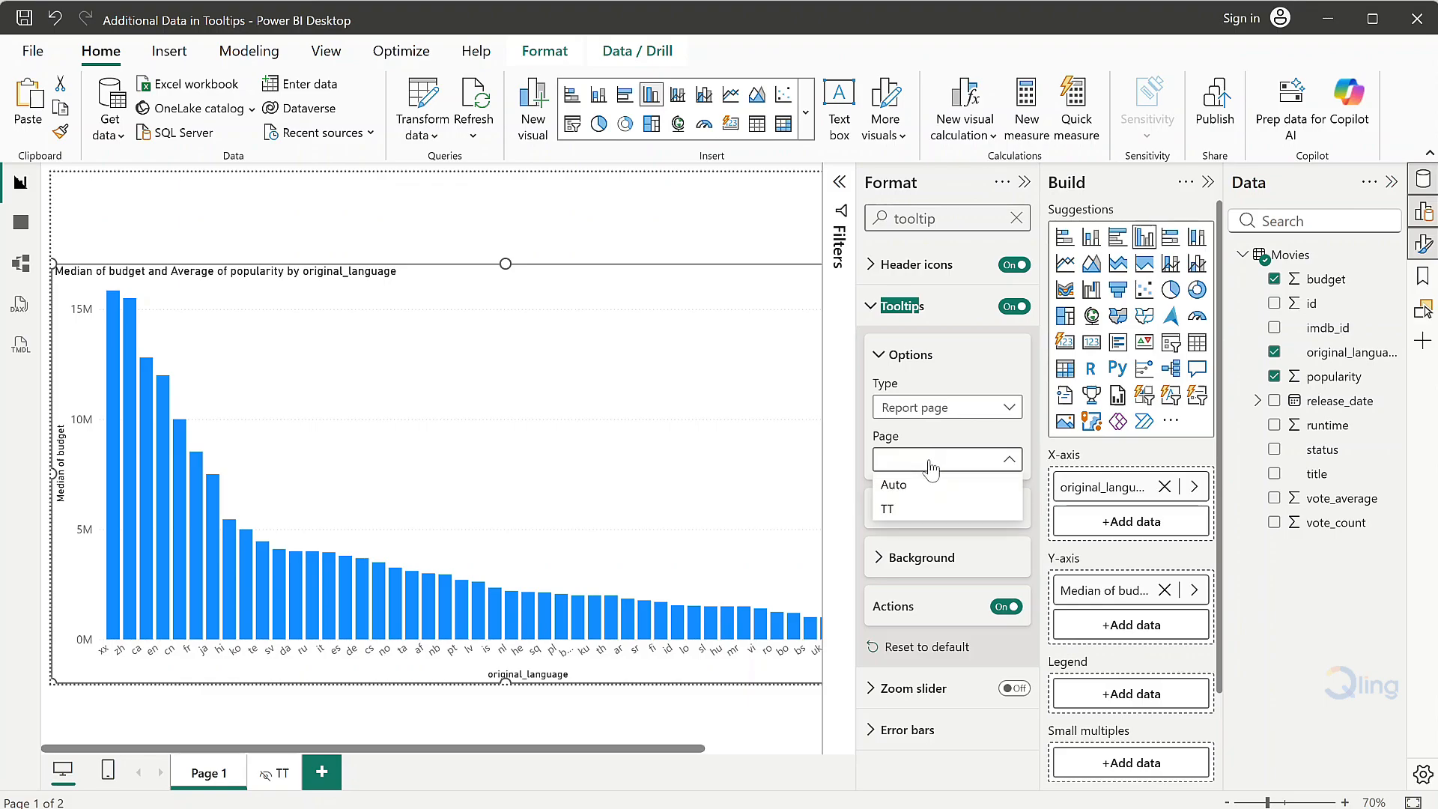
click(907, 511)
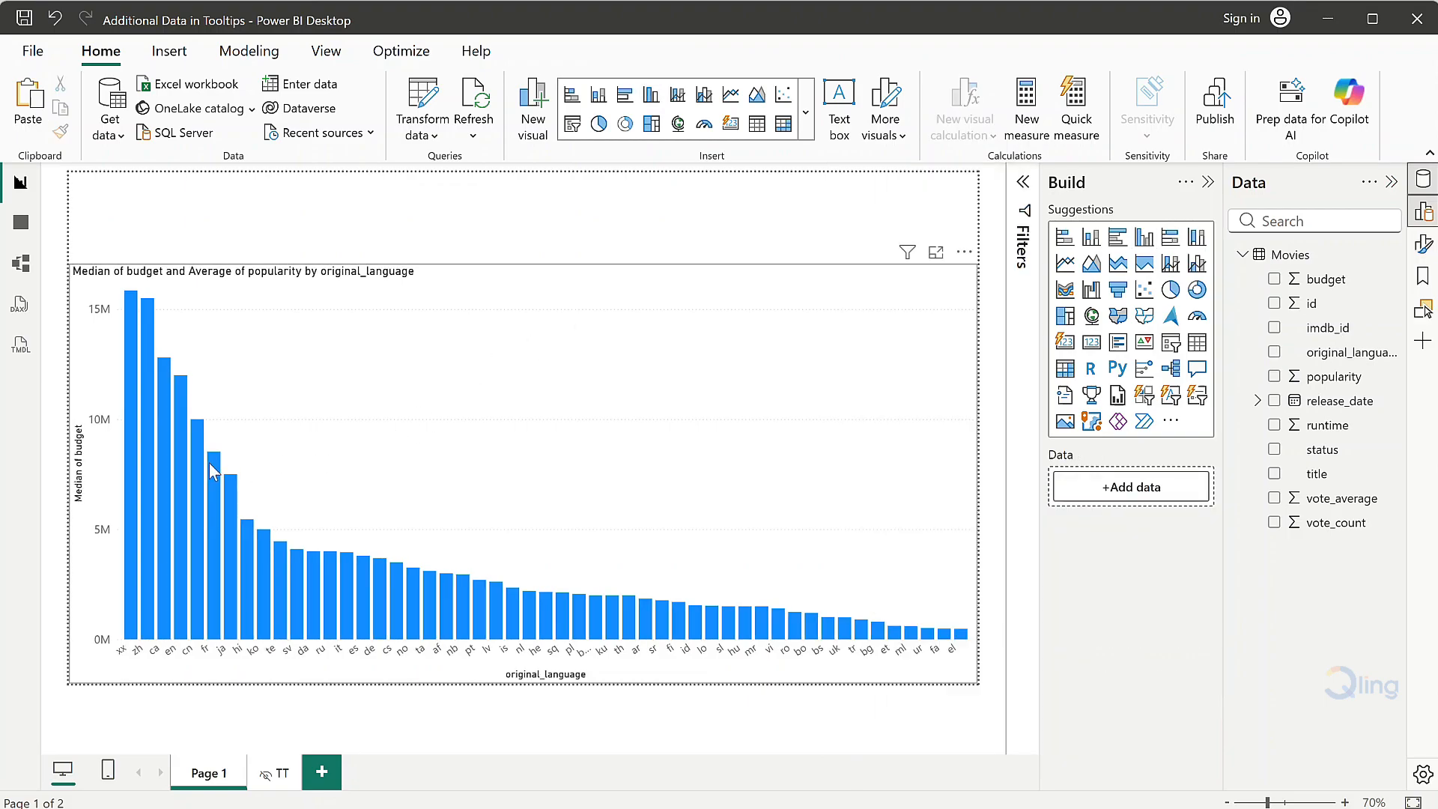
mouse_move(210, 462)
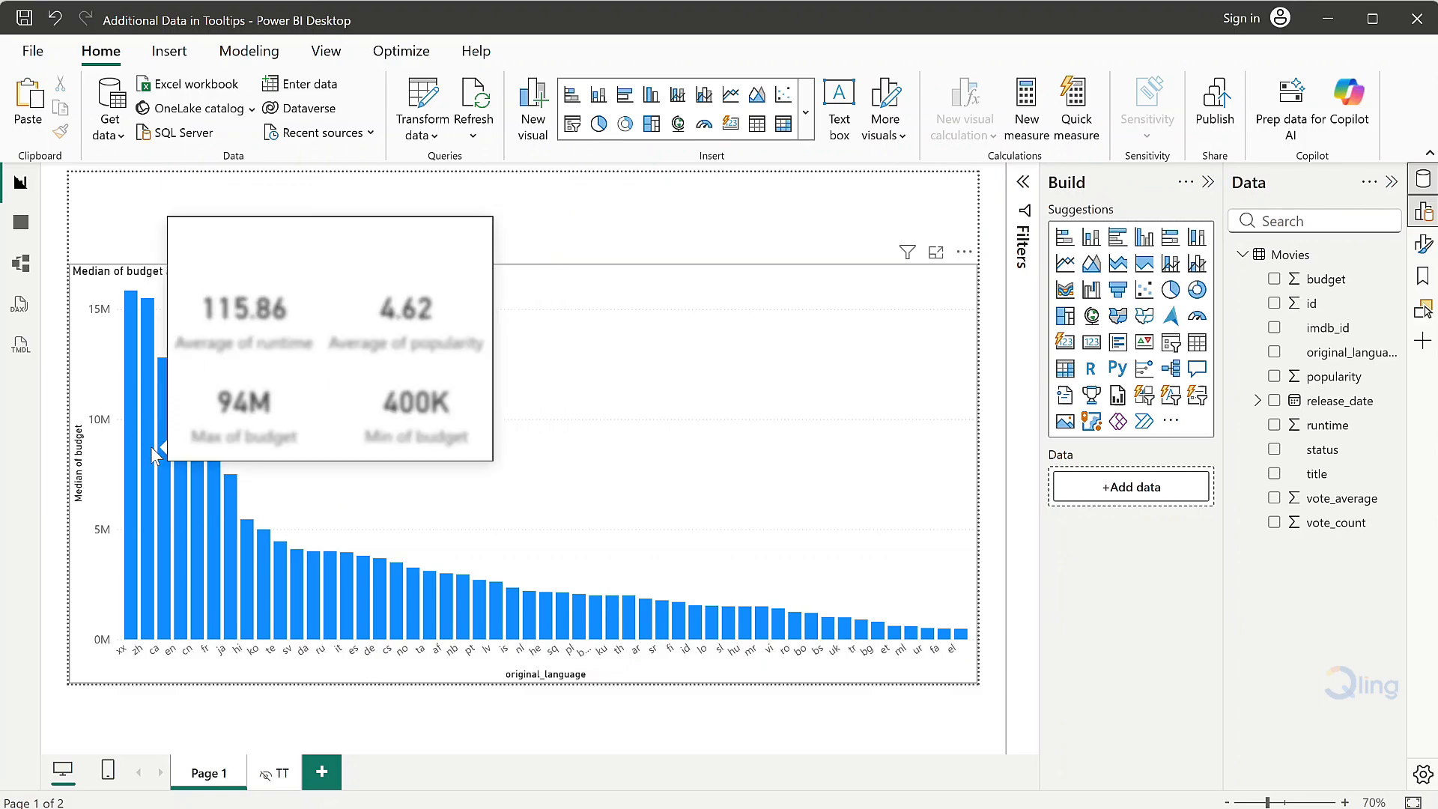
mouse_move(160, 455)
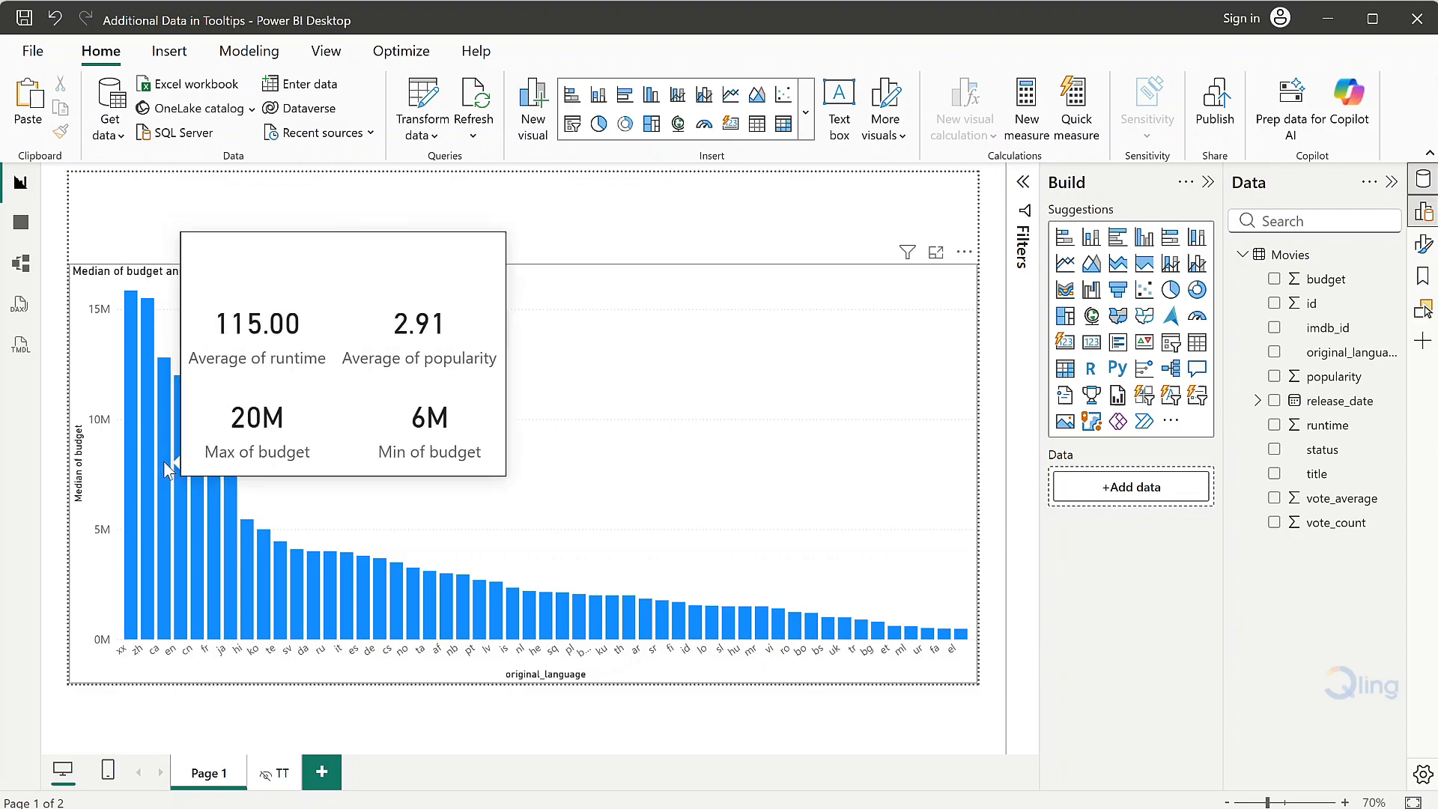